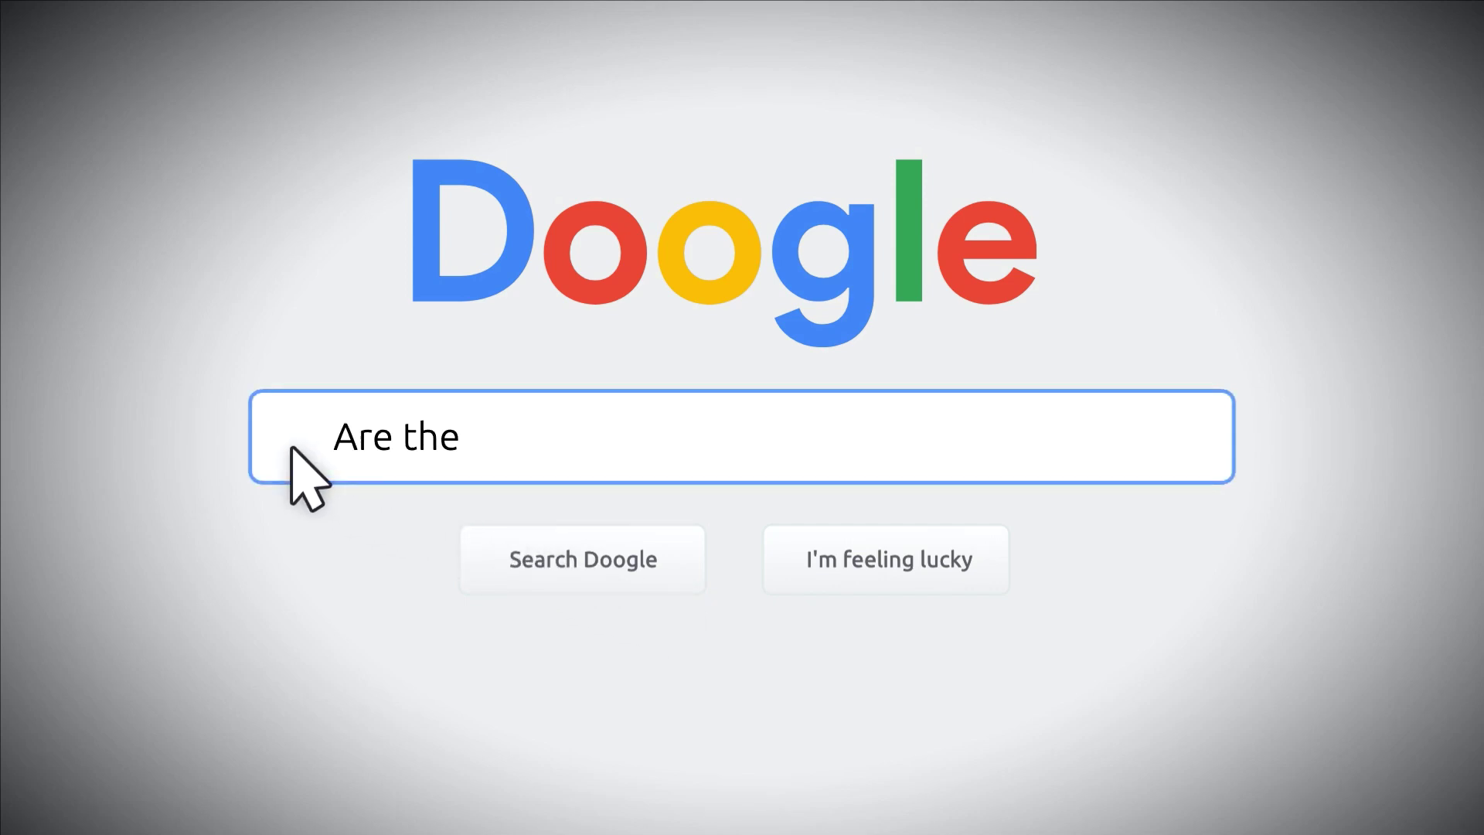
{"action": "type", "text": "re any new updates inside CreateStudio?"}
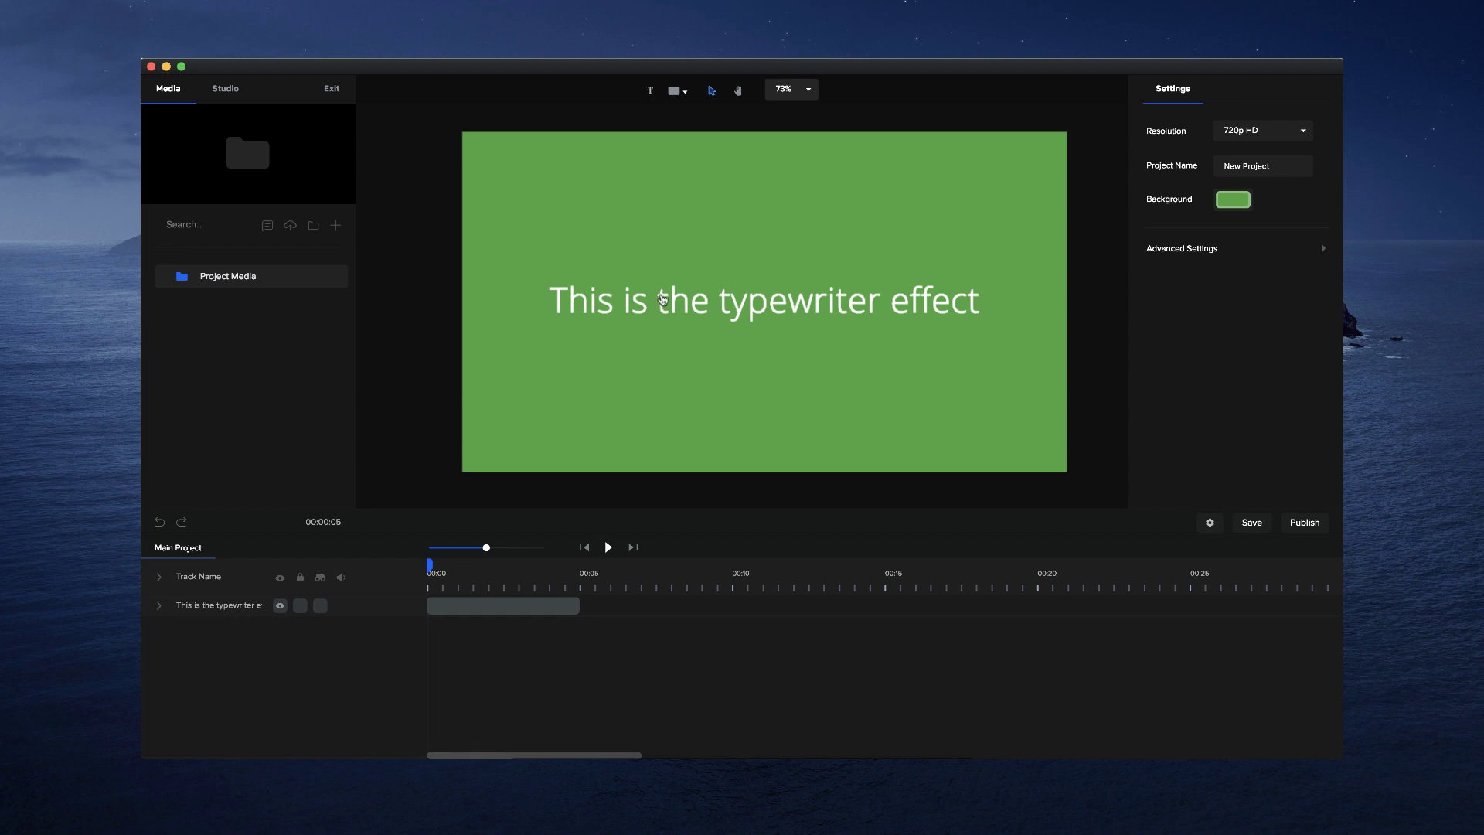
Select the typewriter text as an object and expand its track's effect rows.
{"action": "left_click", "coordinate": [607, 301]}
{"action": "key", "text": "Escape"}
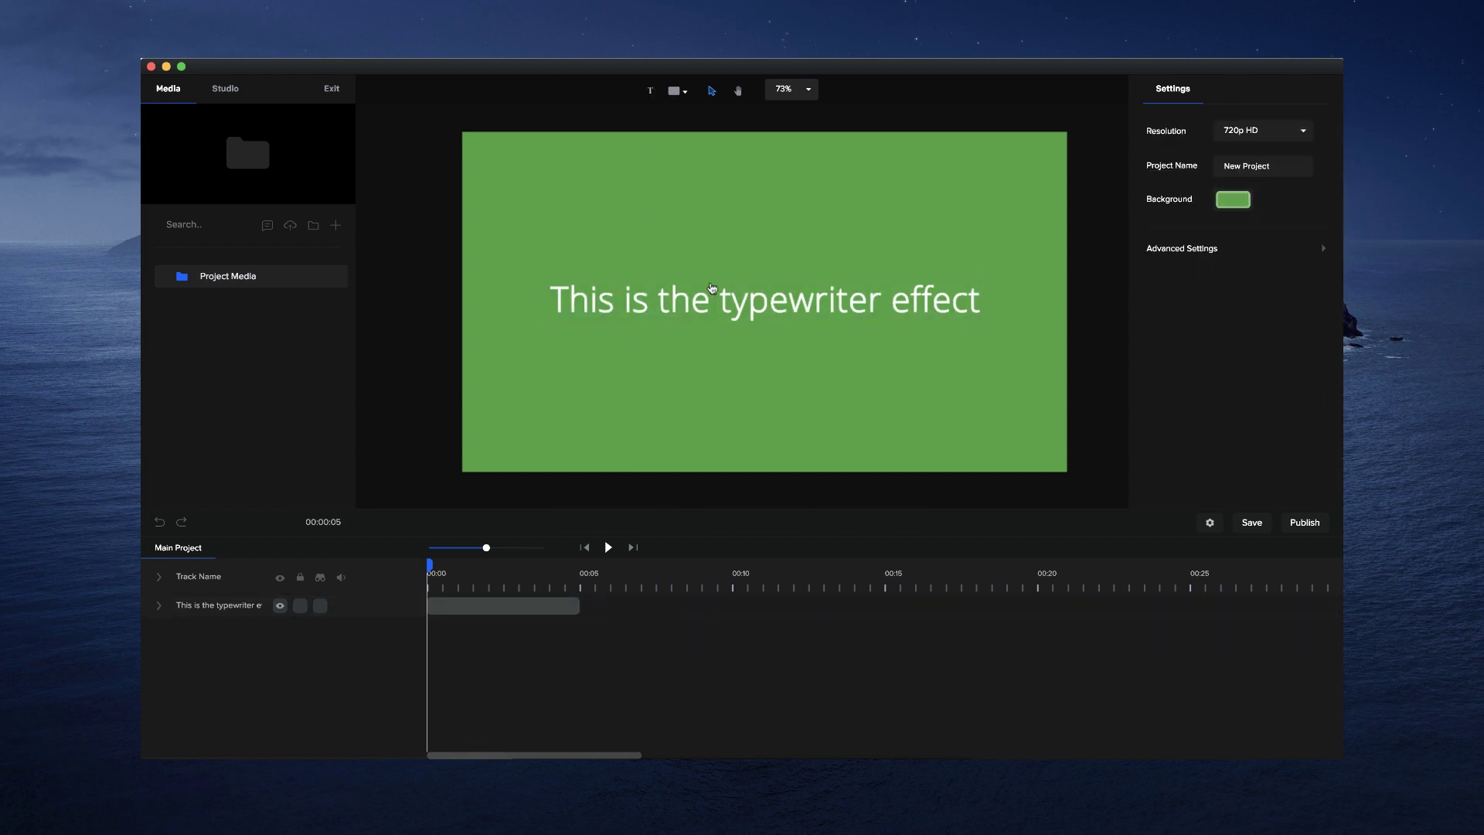
{"action": "left_click", "coordinate": [712, 292]}
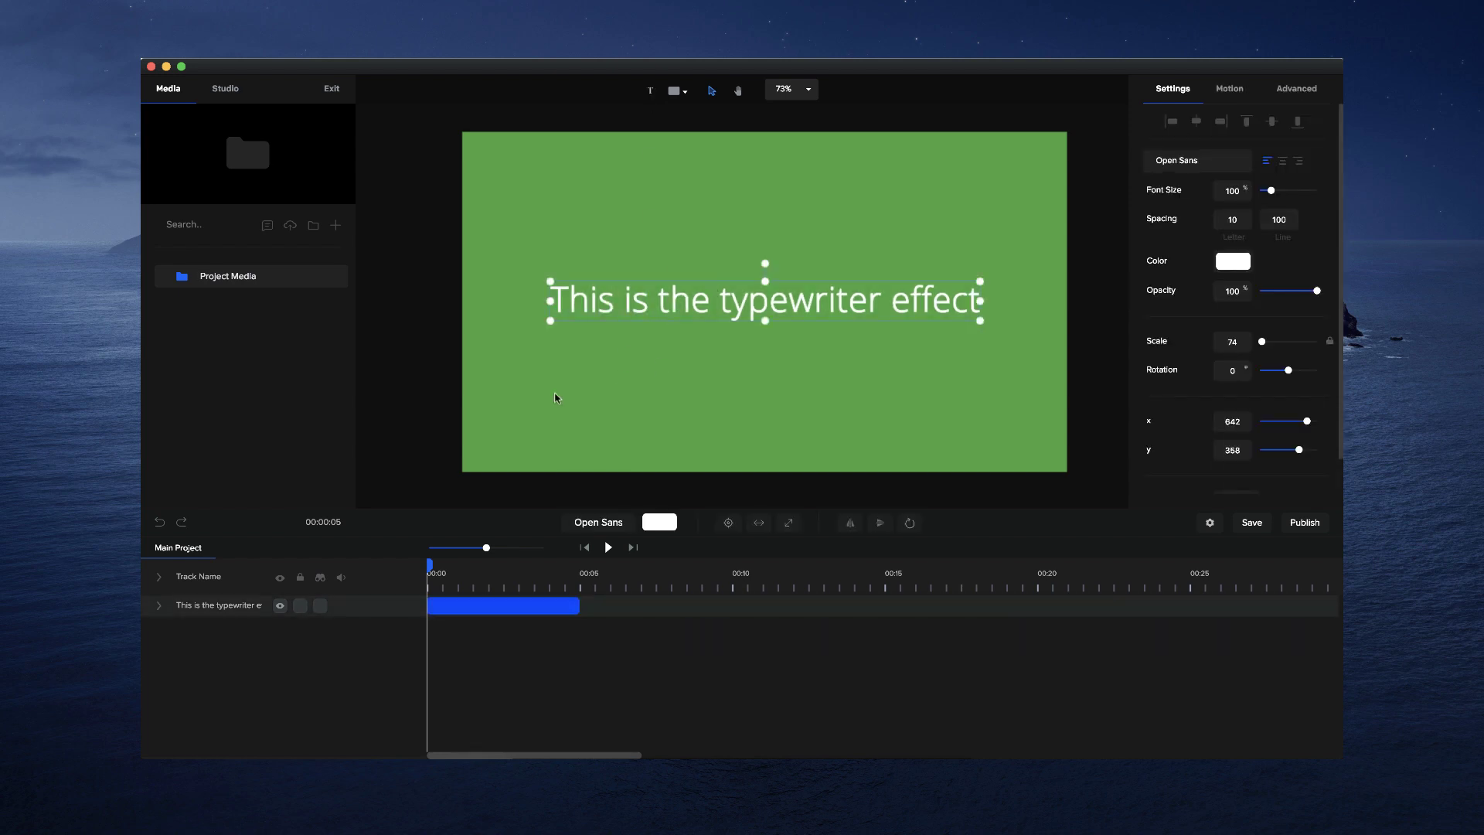
{"action": "left_click", "coordinate": [160, 606]}
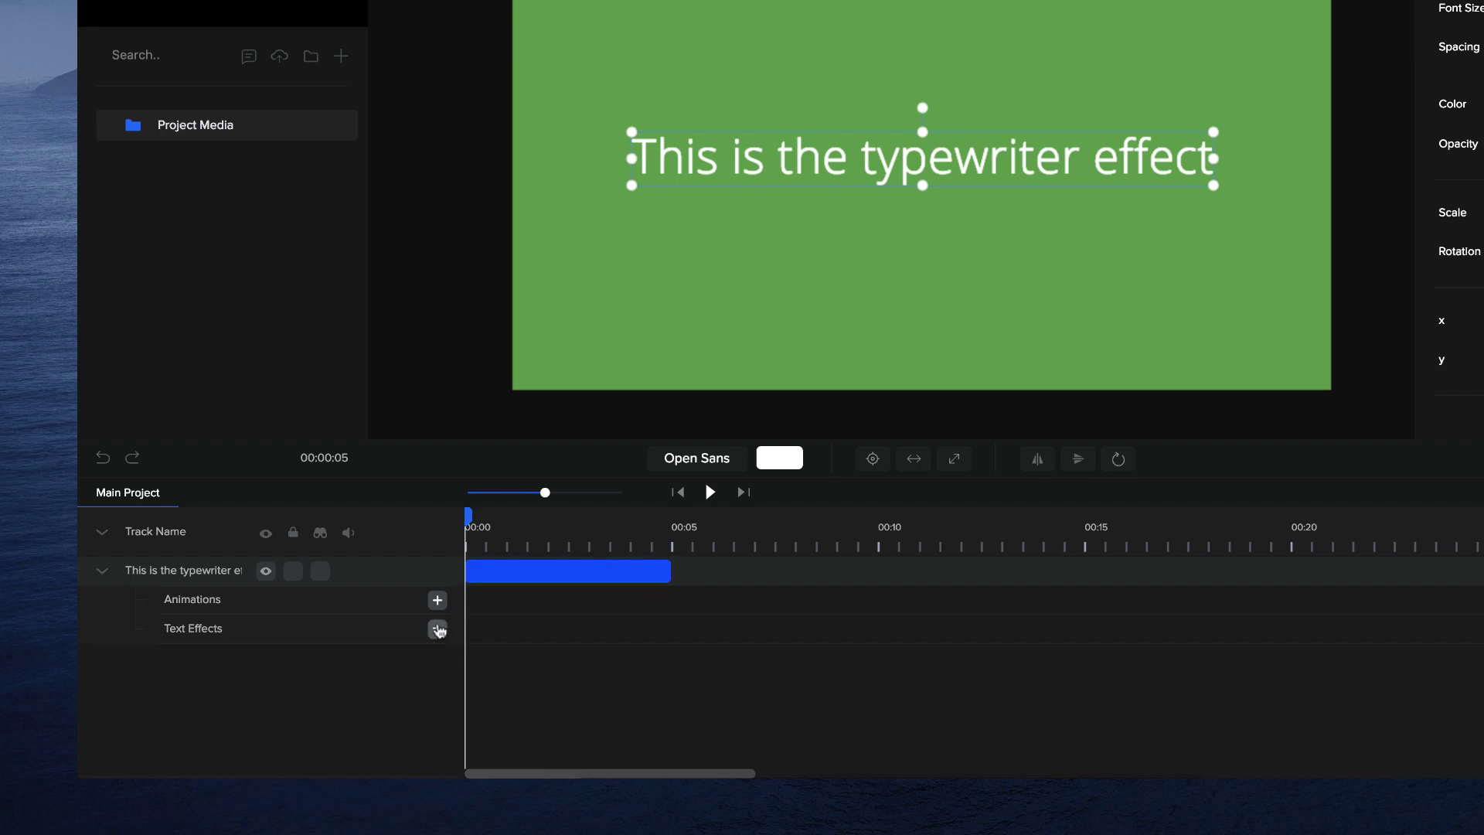
Apply the Typewriter text effect and preview it typing out.
{"action": "left_click", "coordinate": [439, 629]}
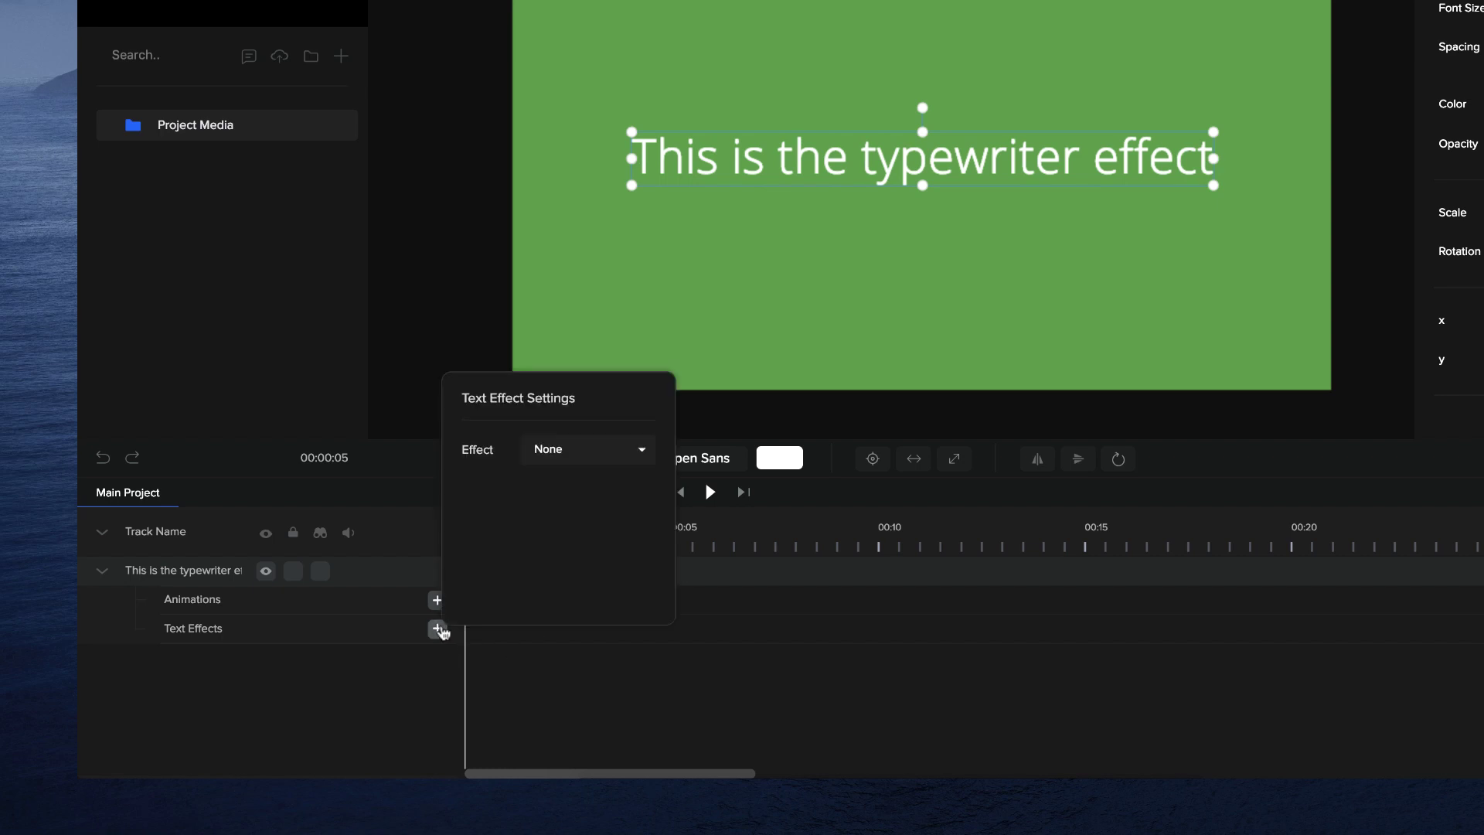
{"action": "left_click", "coordinate": [620, 455]}
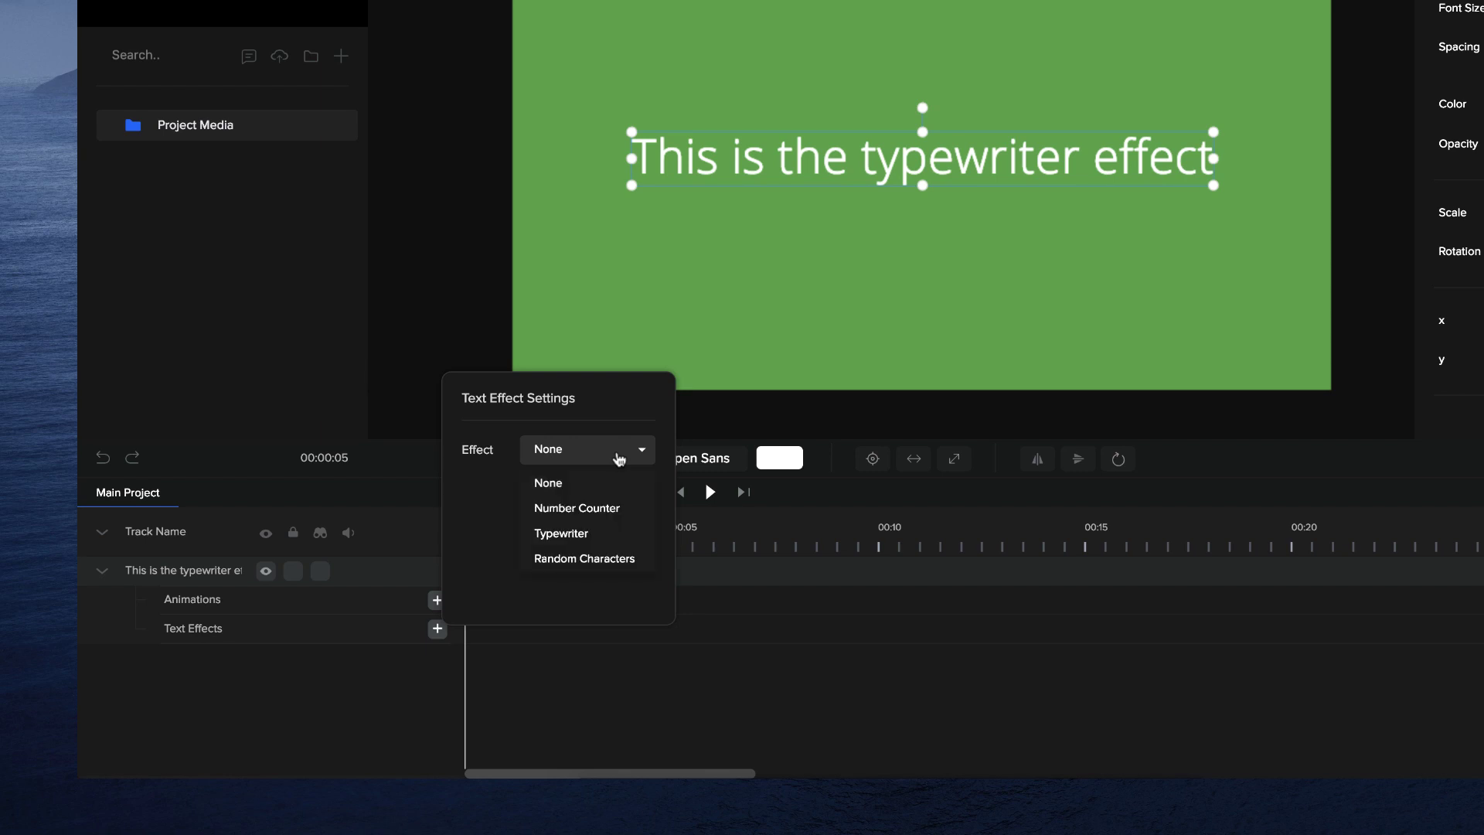
{"action": "left_click", "coordinate": [574, 536]}
{"action": "left_click", "coordinate": [565, 628]}
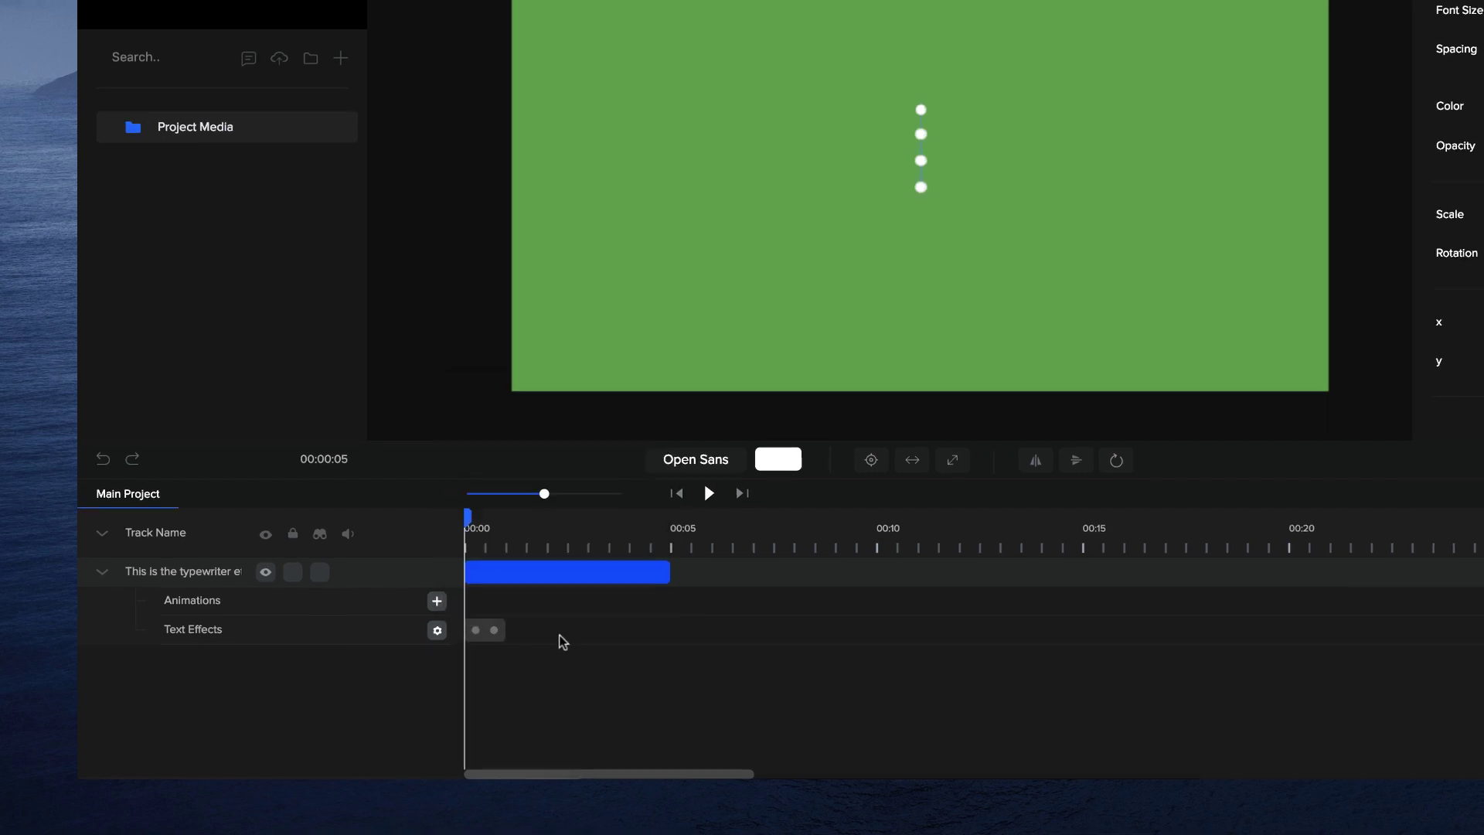
{"action": "left_click", "coordinate": [710, 491]}
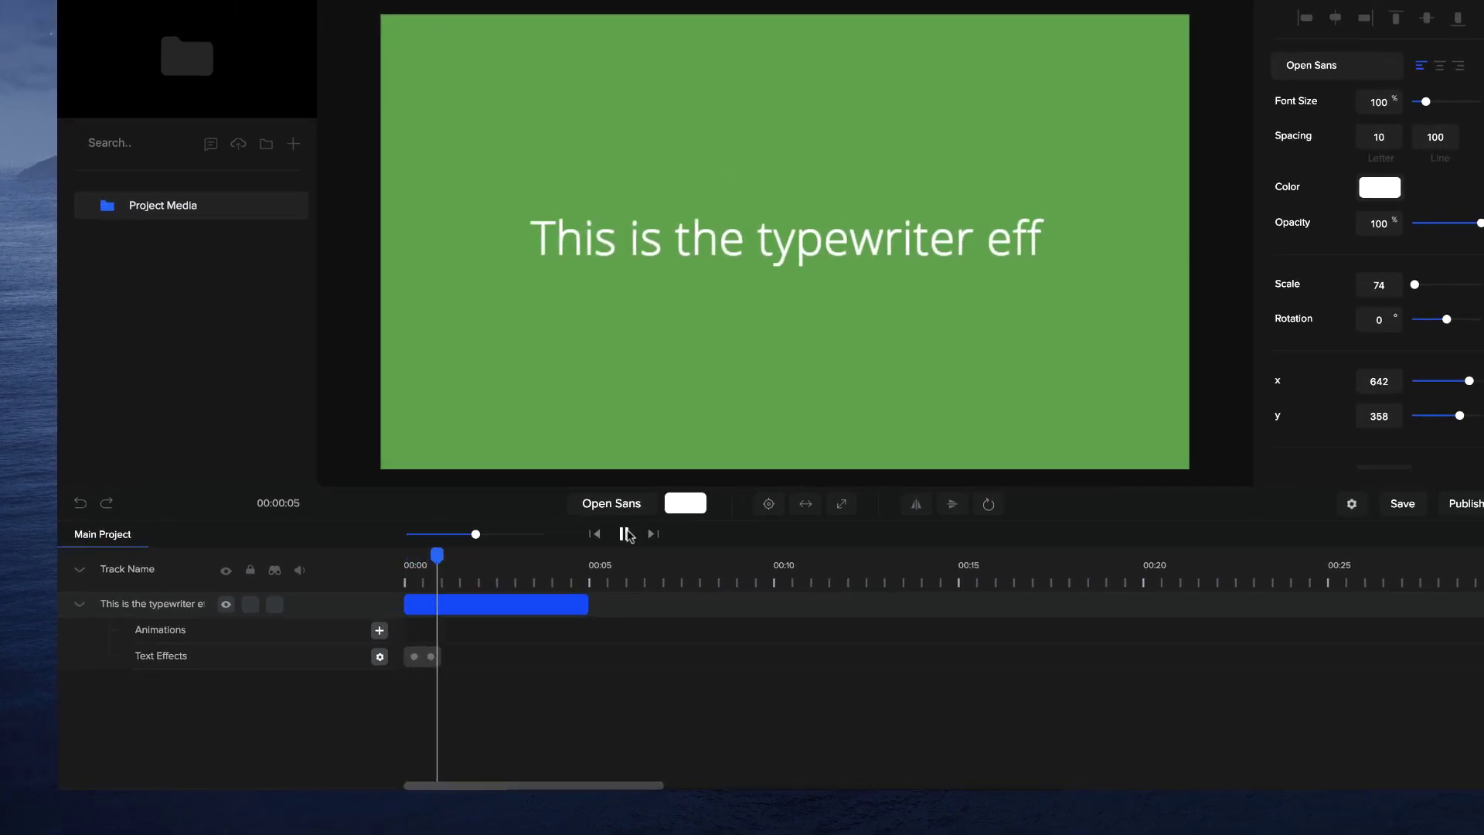
{"action": "left_click", "coordinate": [627, 535]}
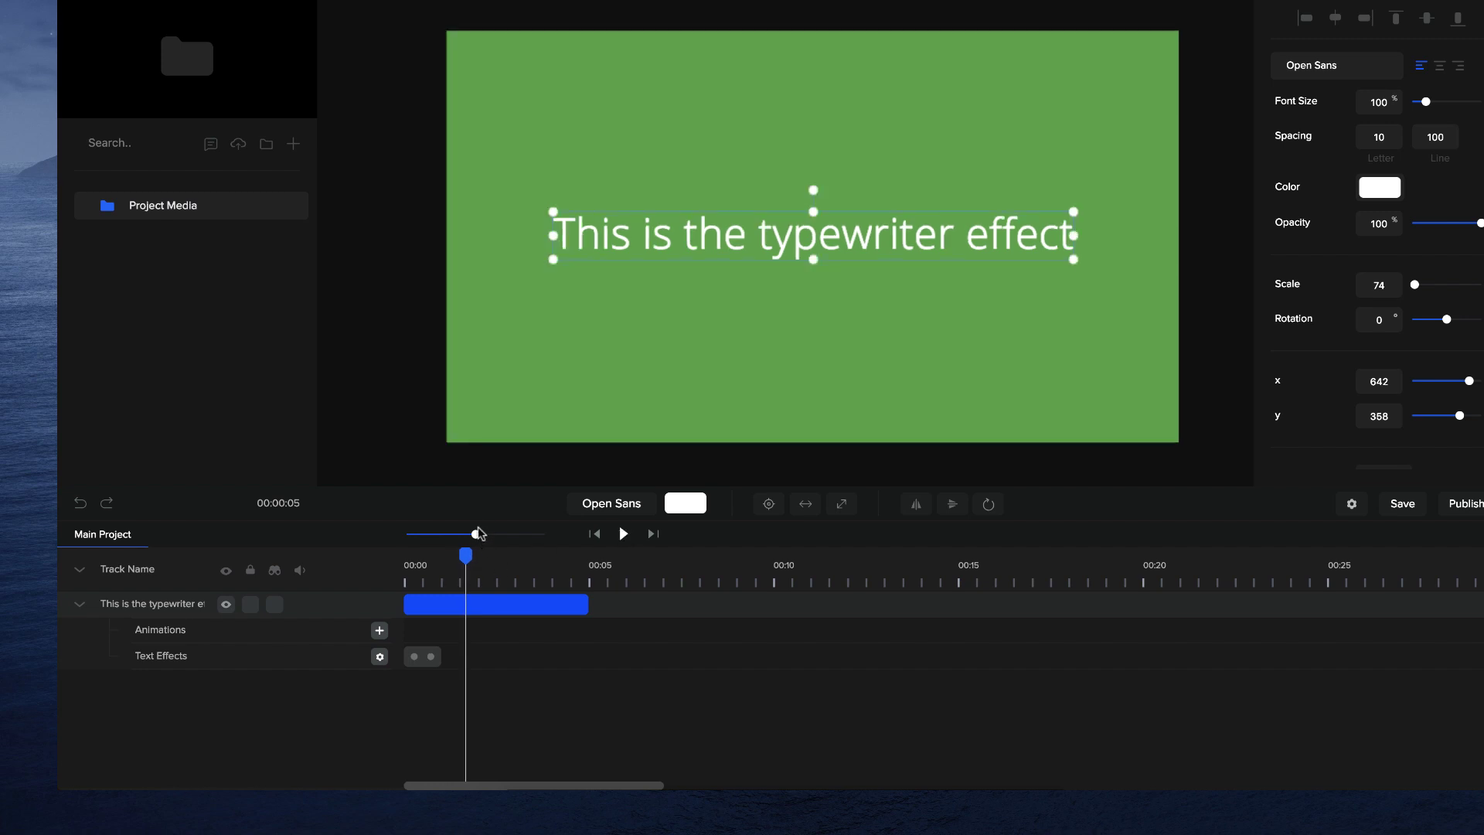
Lengthen the Typewriter effect clip on the timeline and preview the slower typing.
{"action": "left_click_drag", "start_coordinate": [476, 535], "coordinate": [501, 534]}
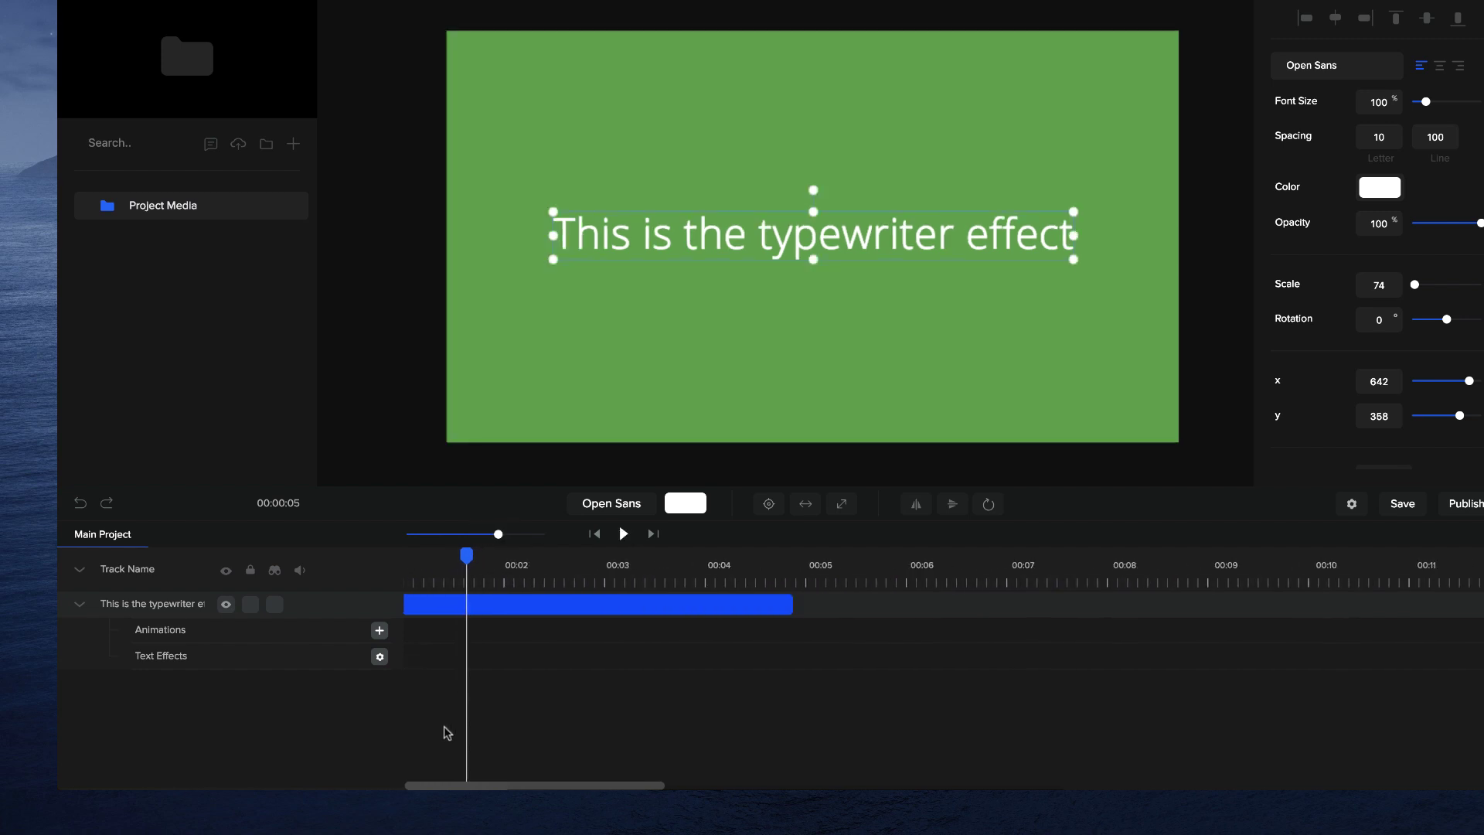
{"action": "left_click_drag", "start_coordinate": [447, 786], "coordinate": [426, 785]}
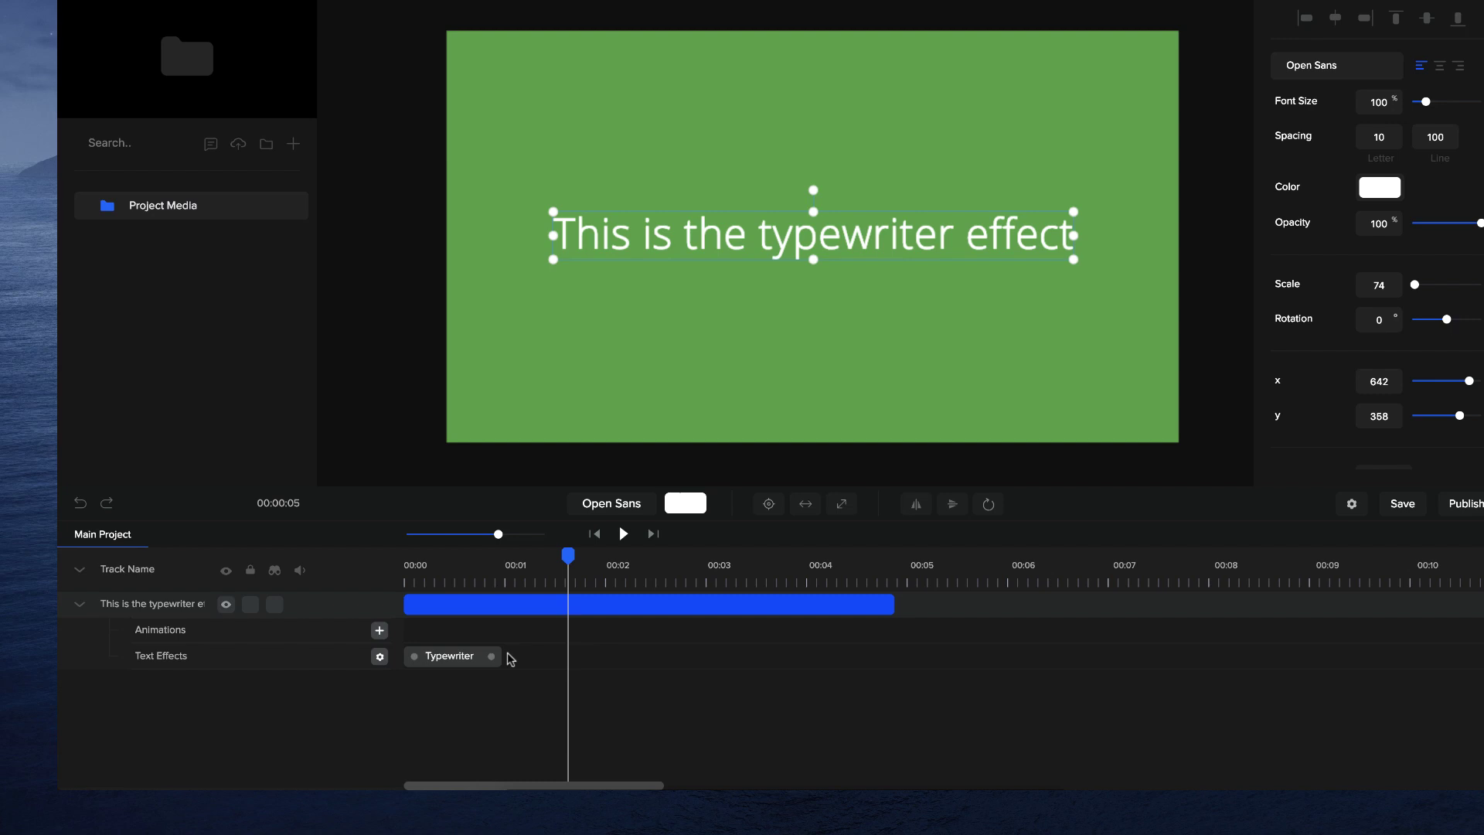
{"action": "left_click", "coordinate": [450, 656]}
{"action": "left_click_drag", "start_coordinate": [492, 656], "coordinate": [596, 656]}
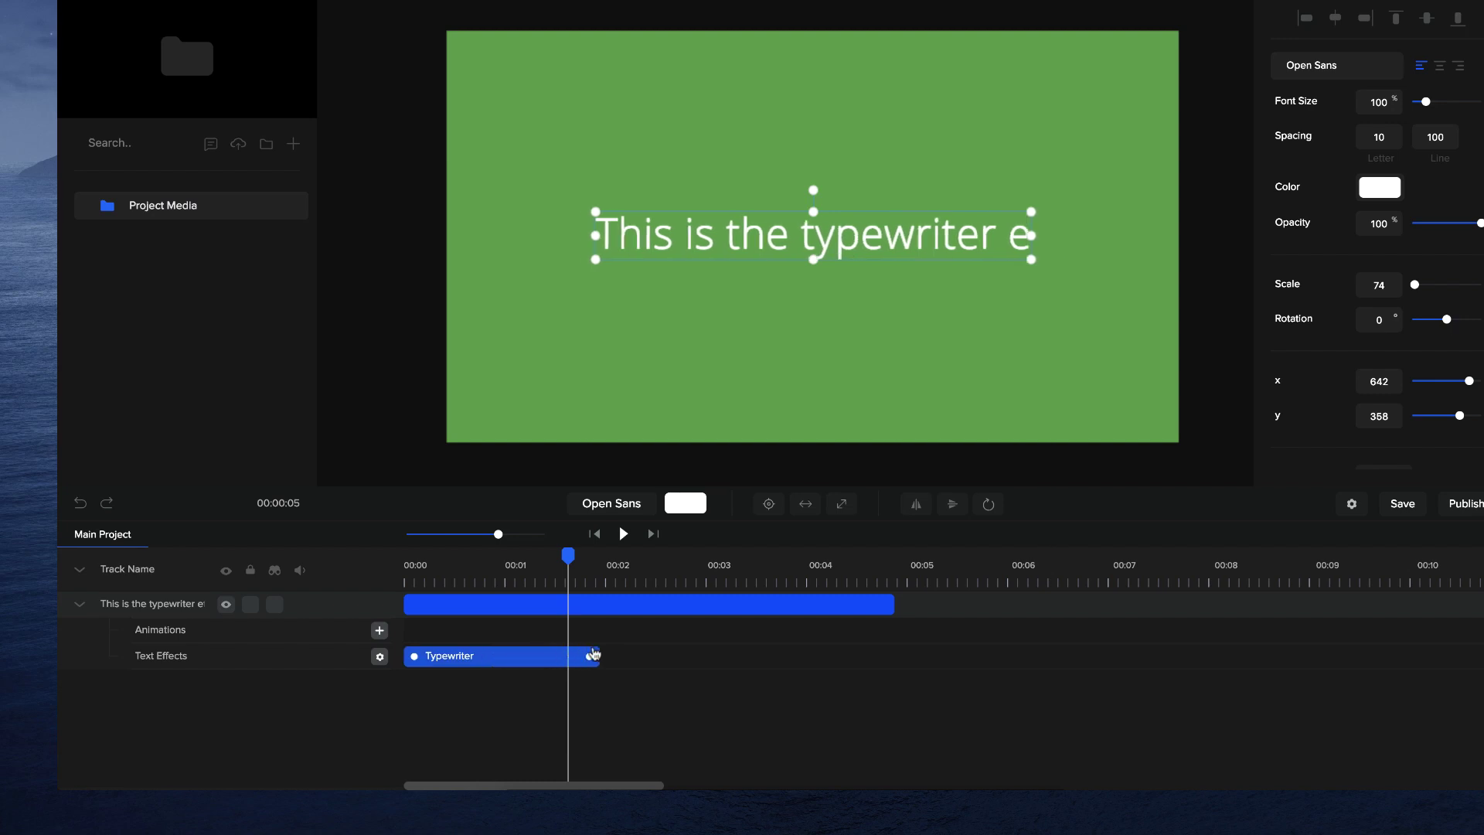
{"action": "left_click", "coordinate": [623, 534]}
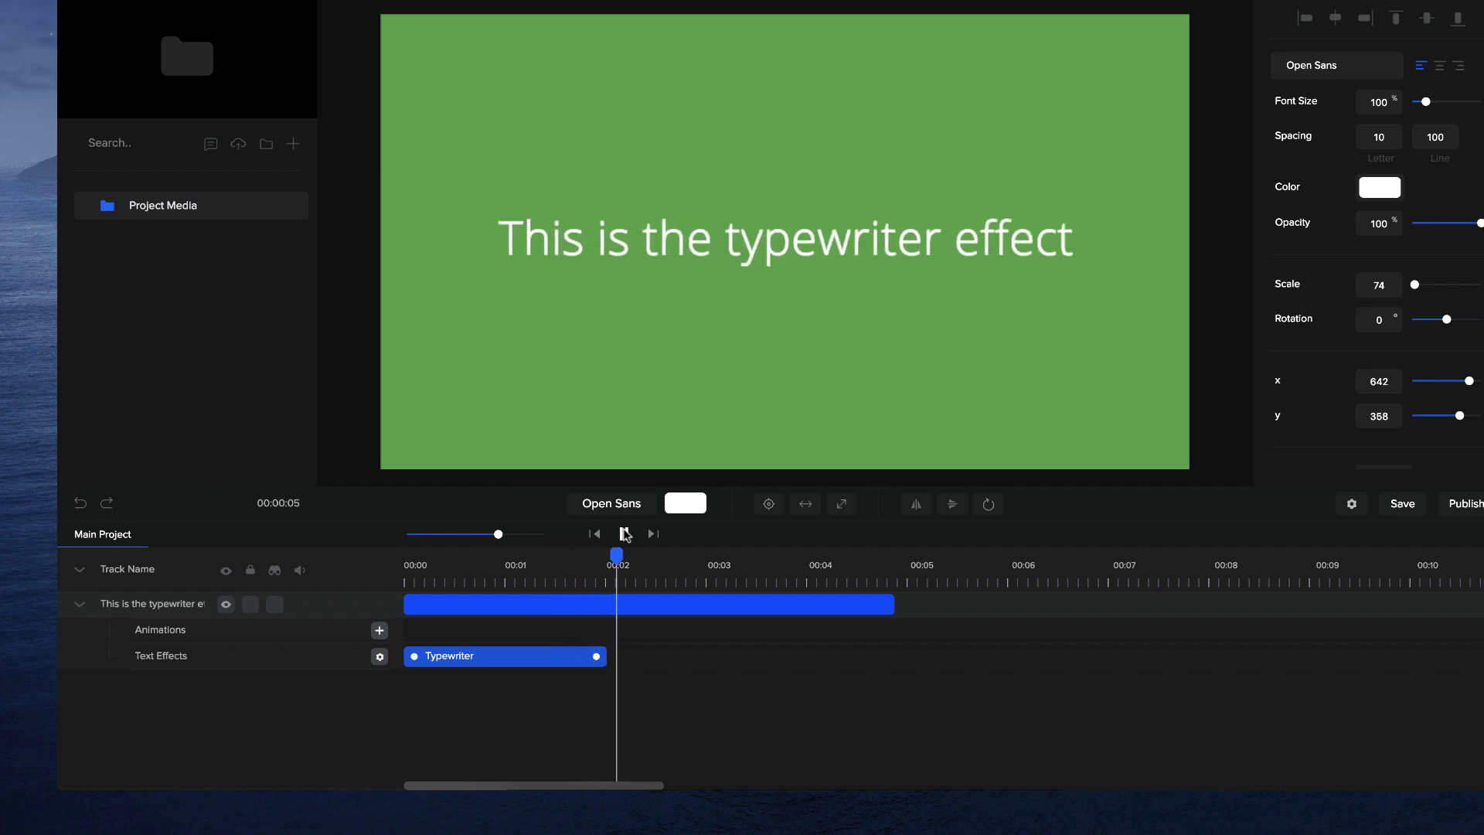
{"action": "left_click", "coordinate": [625, 534]}
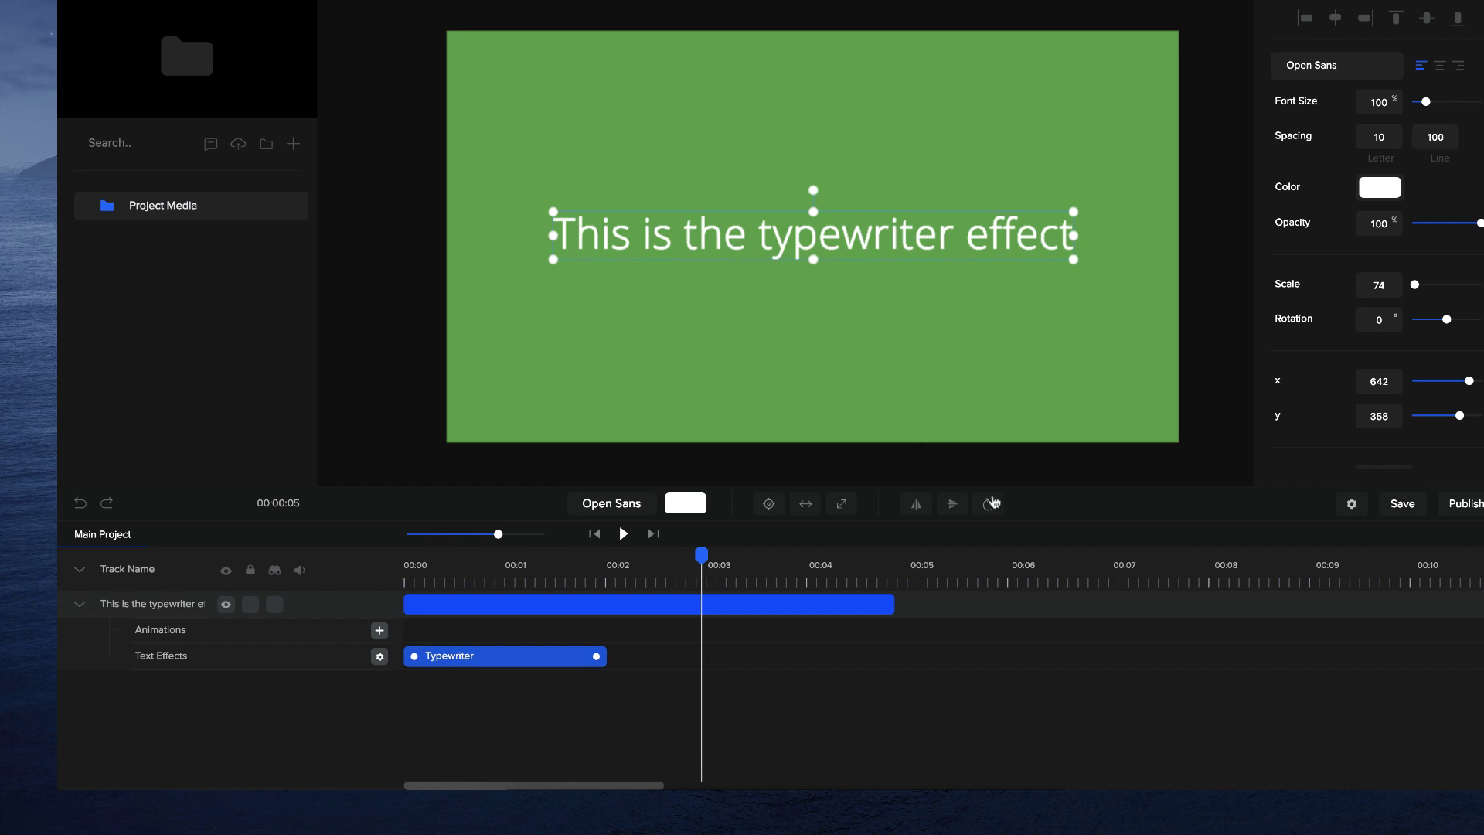
Anchor the text to the left middle of the frame and replay the animation from the start.
{"action": "left_click", "coordinate": [990, 503]}
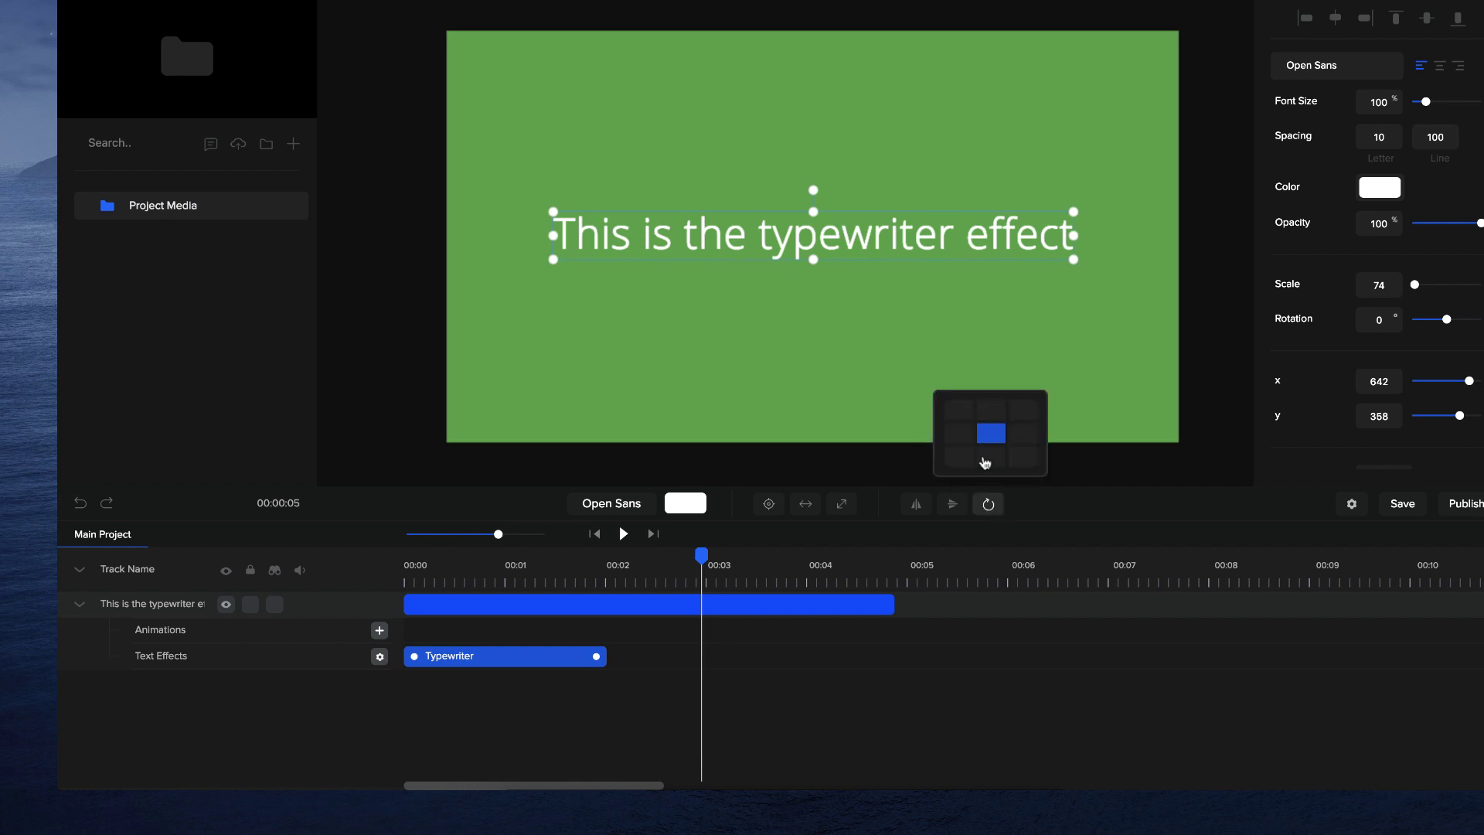
{"action": "left_click", "coordinate": [961, 436]}
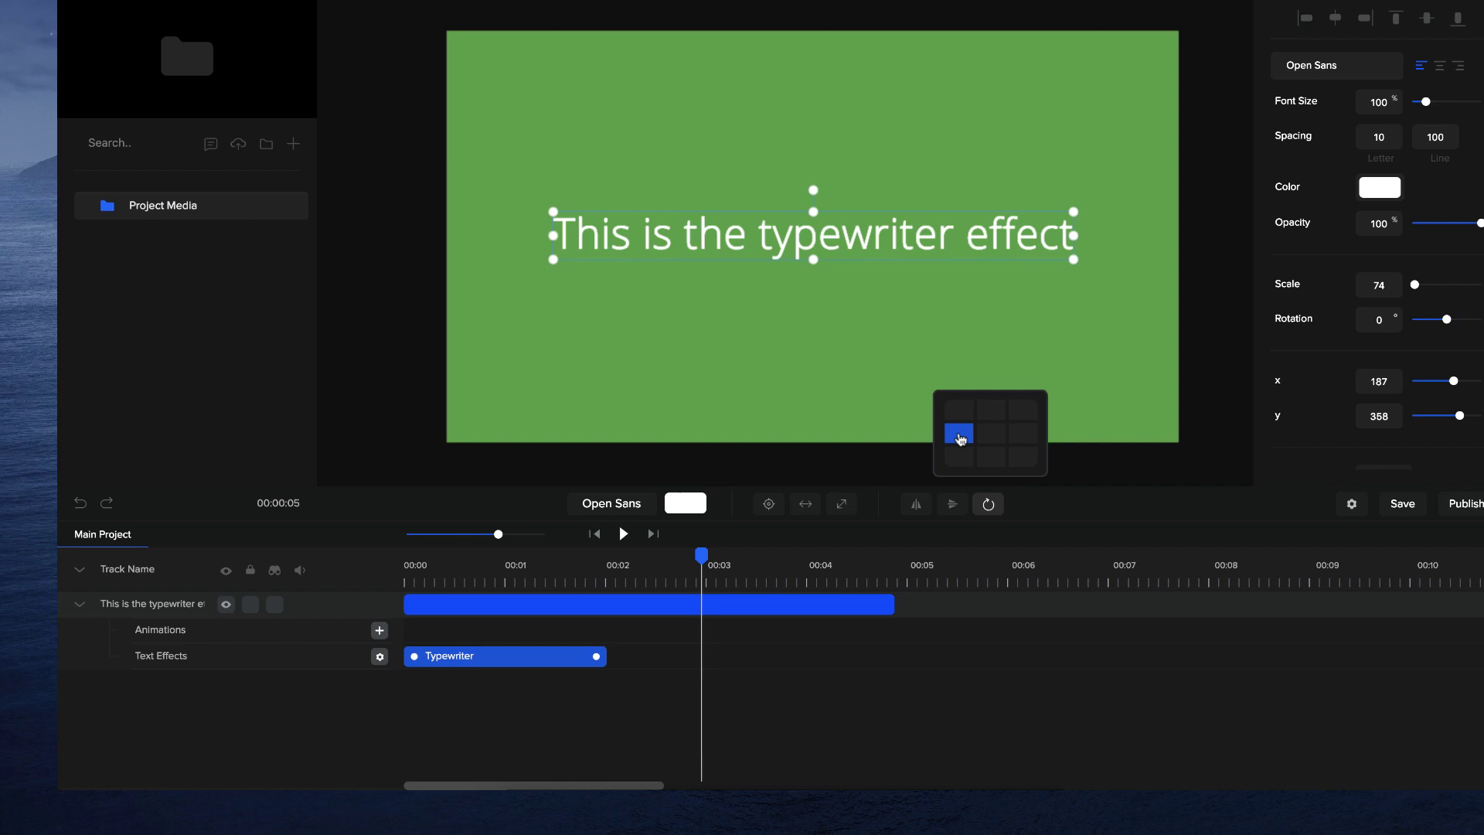
{"action": "left_click_drag", "start_coordinate": [703, 557], "coordinate": [409, 567]}
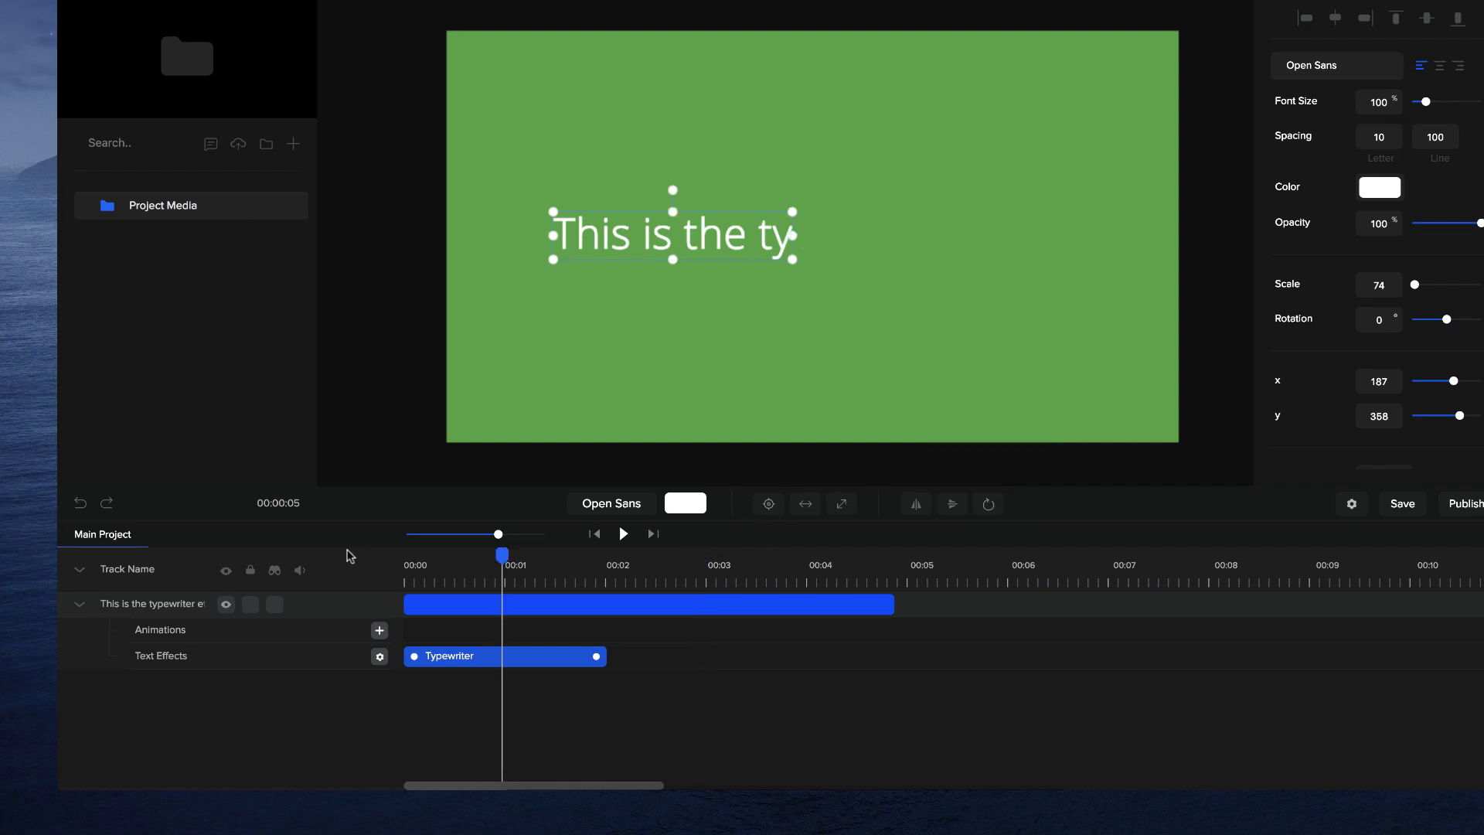
{"action": "key", "text": "space"}
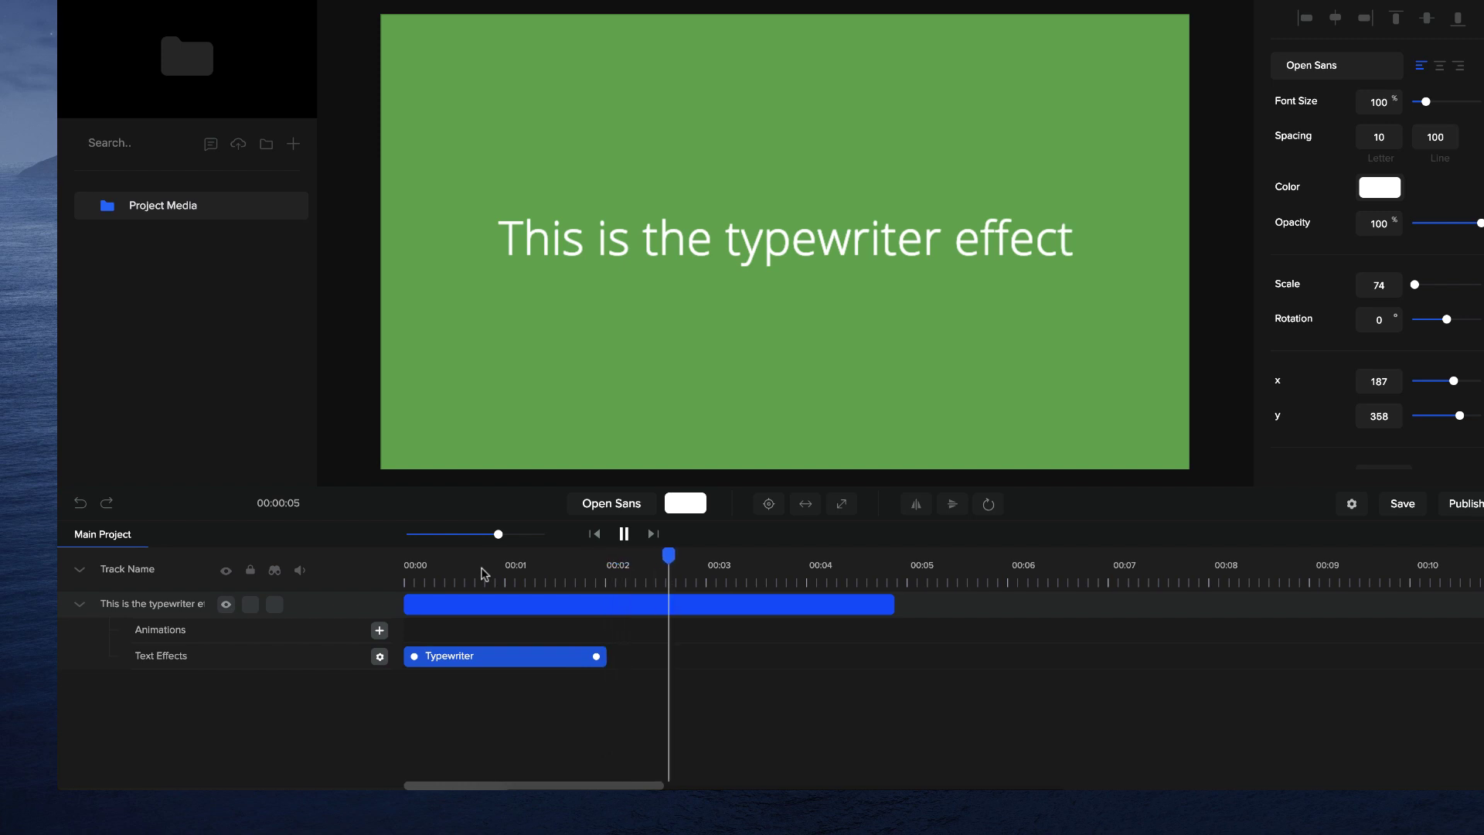
{"action": "key", "text": "space"}
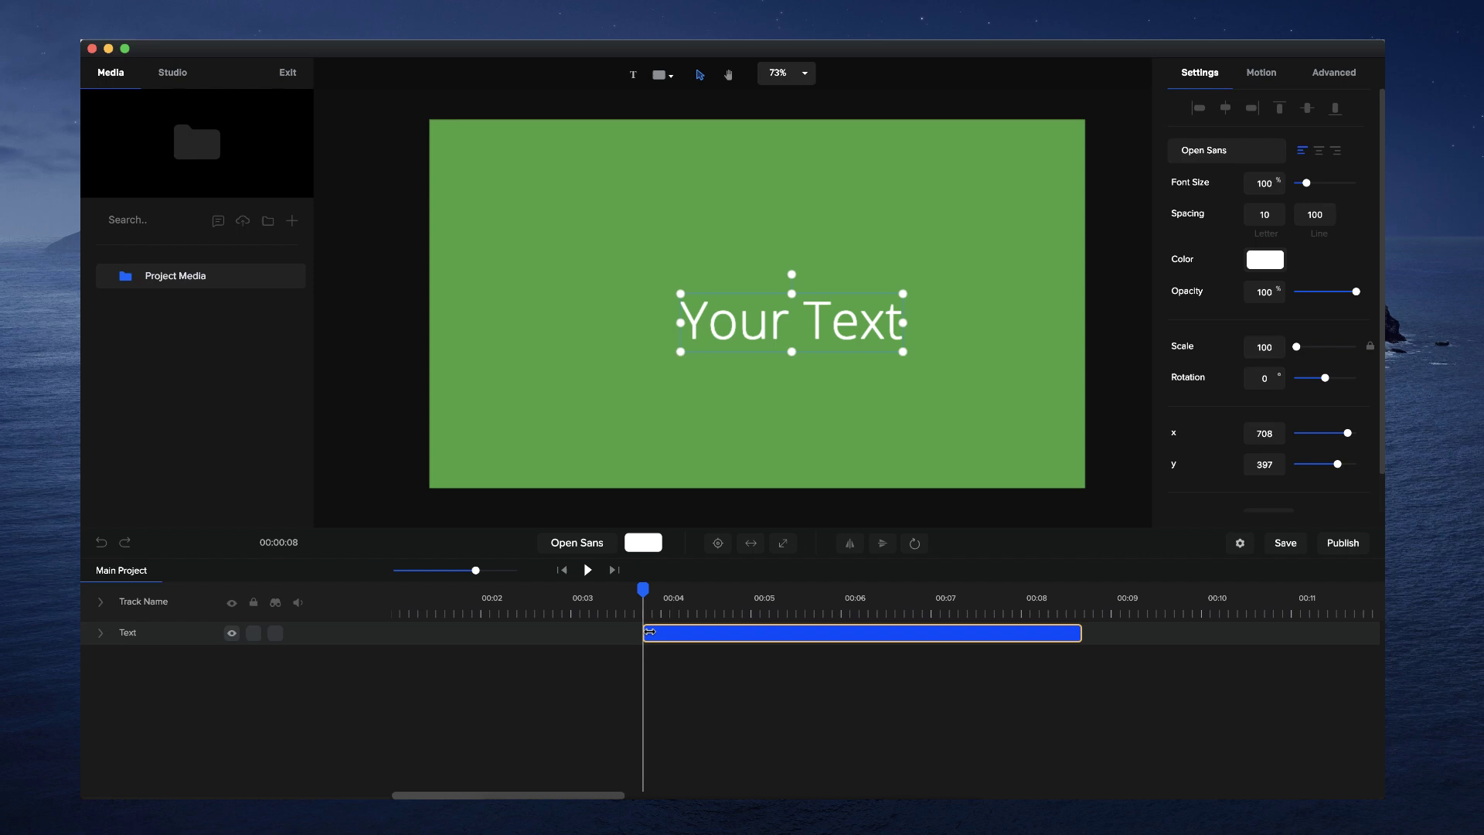
Start the 50 text clip at 00:00, centre it and begin adding a text effect.
{"action": "left_click_drag", "start_coordinate": [655, 636], "coordinate": [362, 635]}
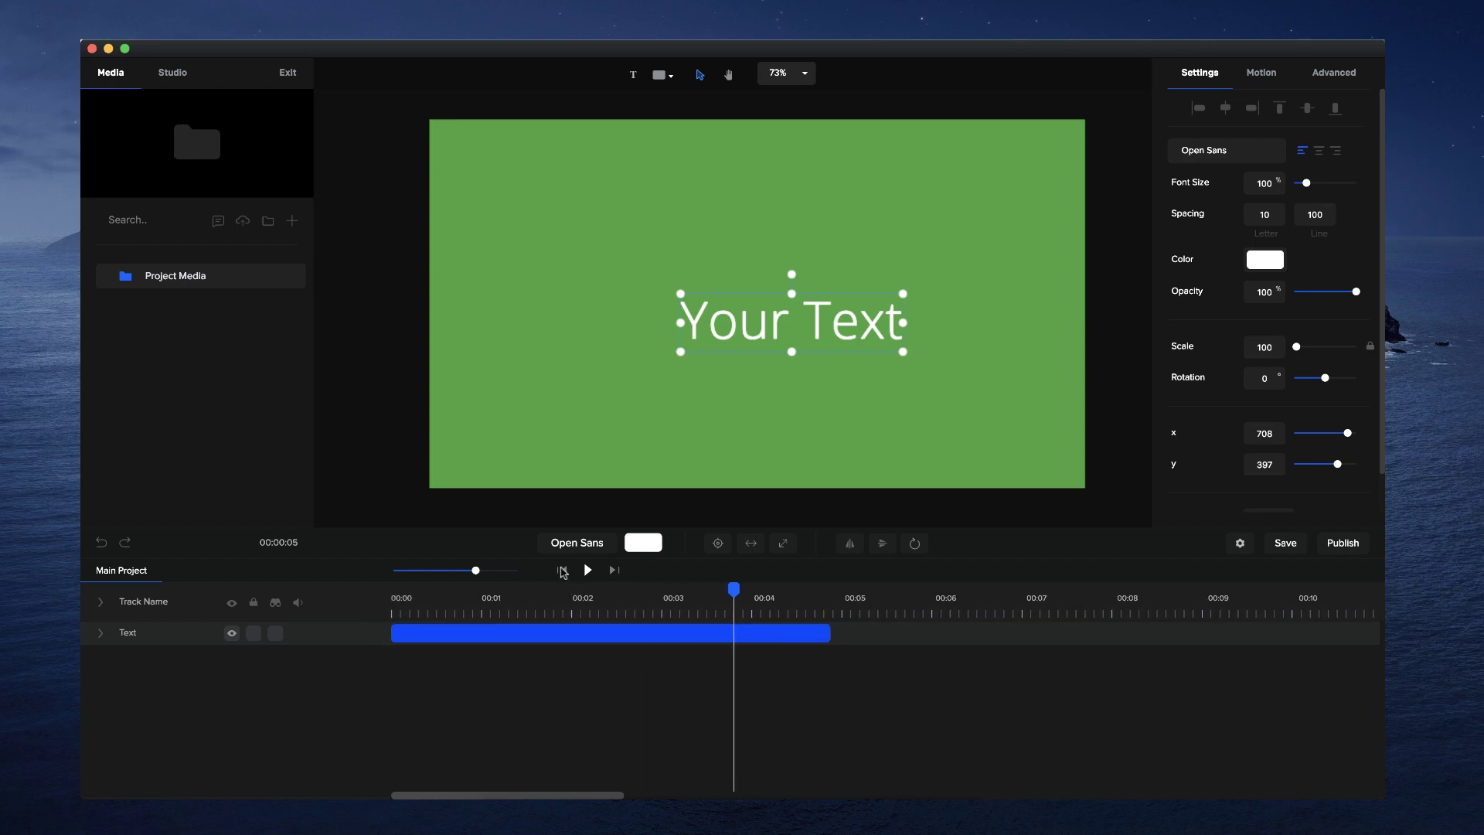
{"action": "left_click", "coordinate": [564, 570]}
{"action": "left_click", "coordinate": [102, 633]}
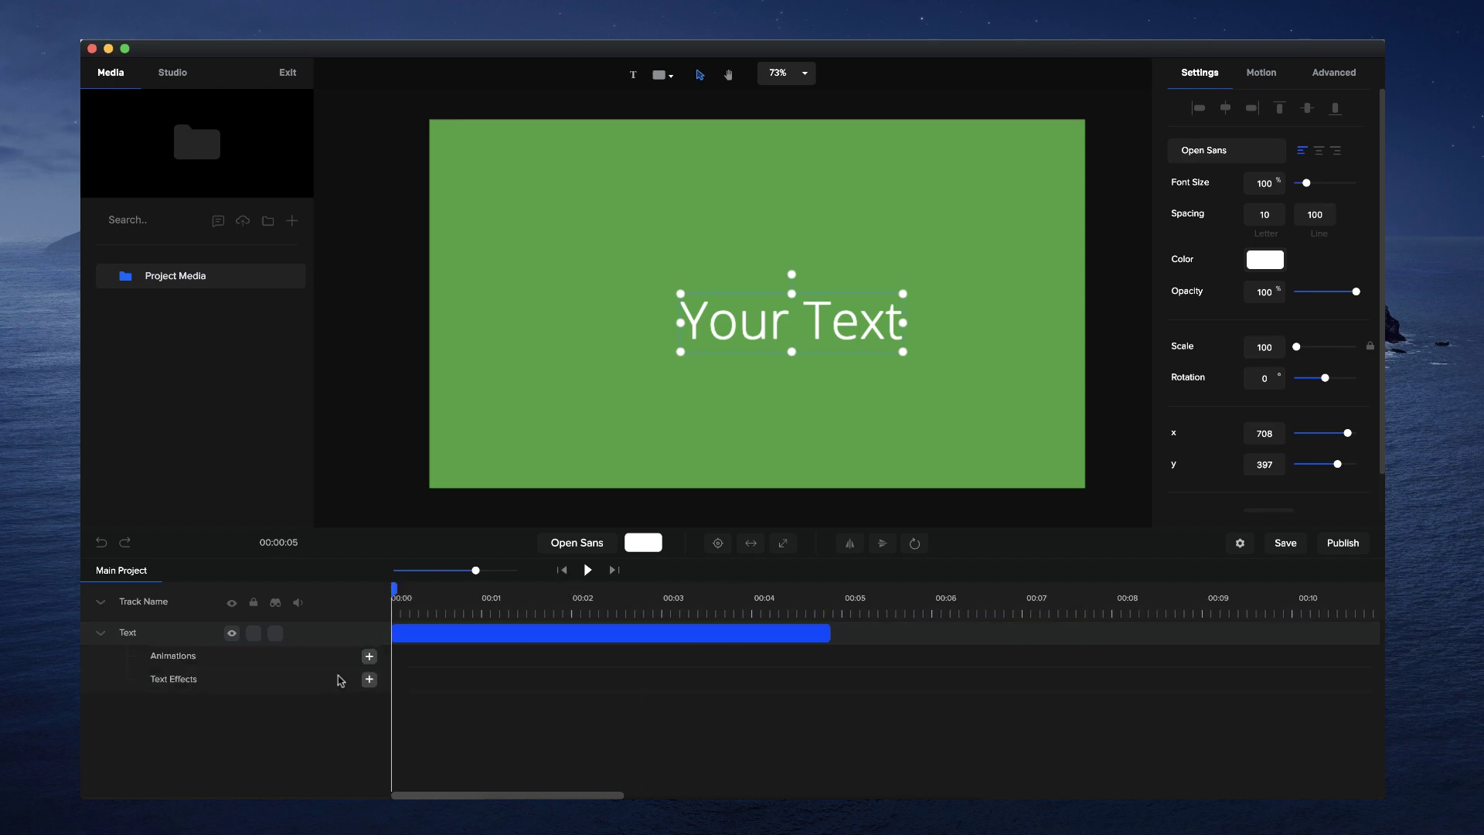
{"action": "left_click", "coordinate": [370, 679]}
{"action": "left_click", "coordinate": [502, 543]}
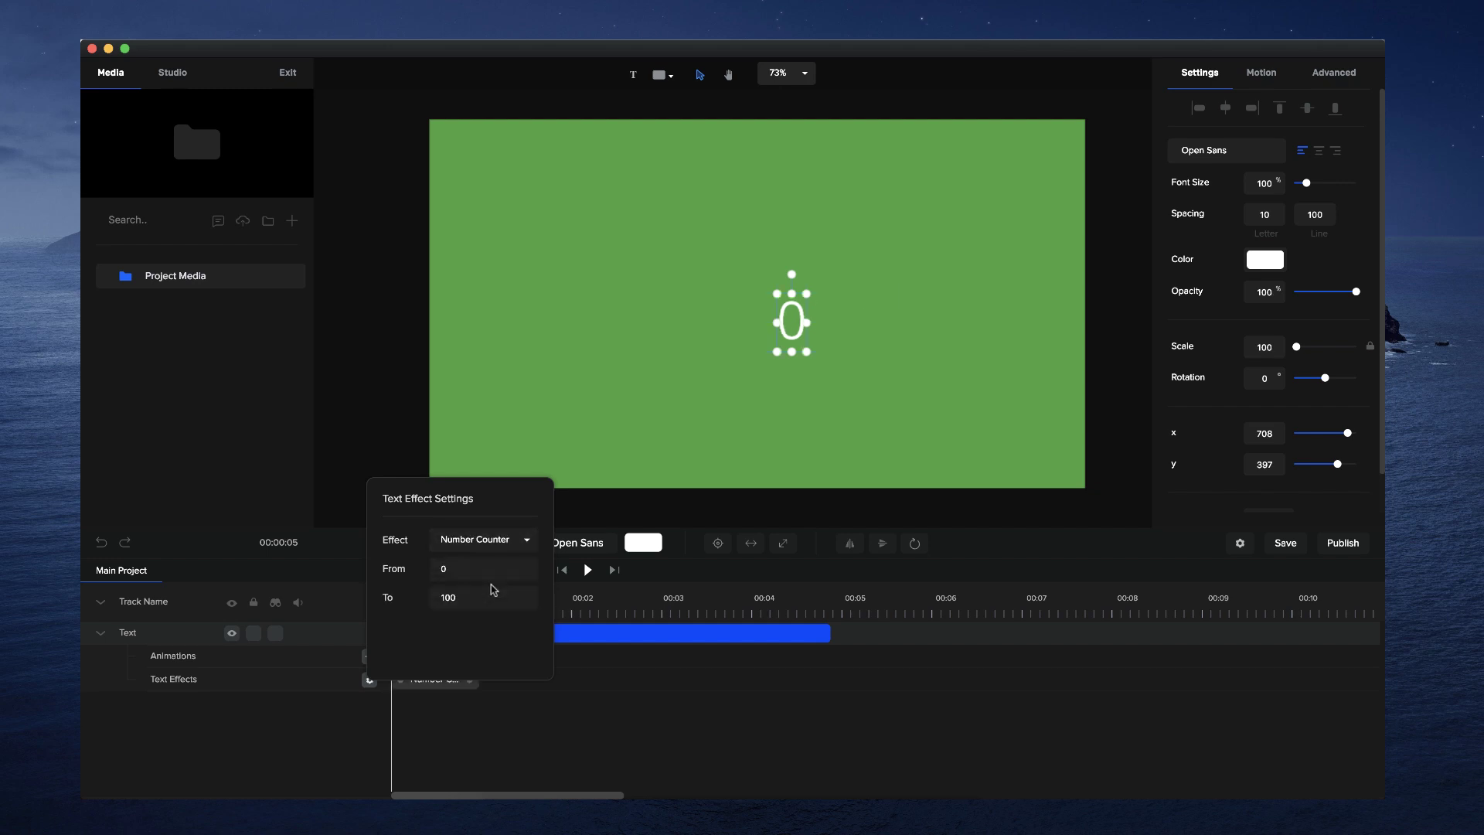
{"action": "left_click", "coordinate": [718, 543]}
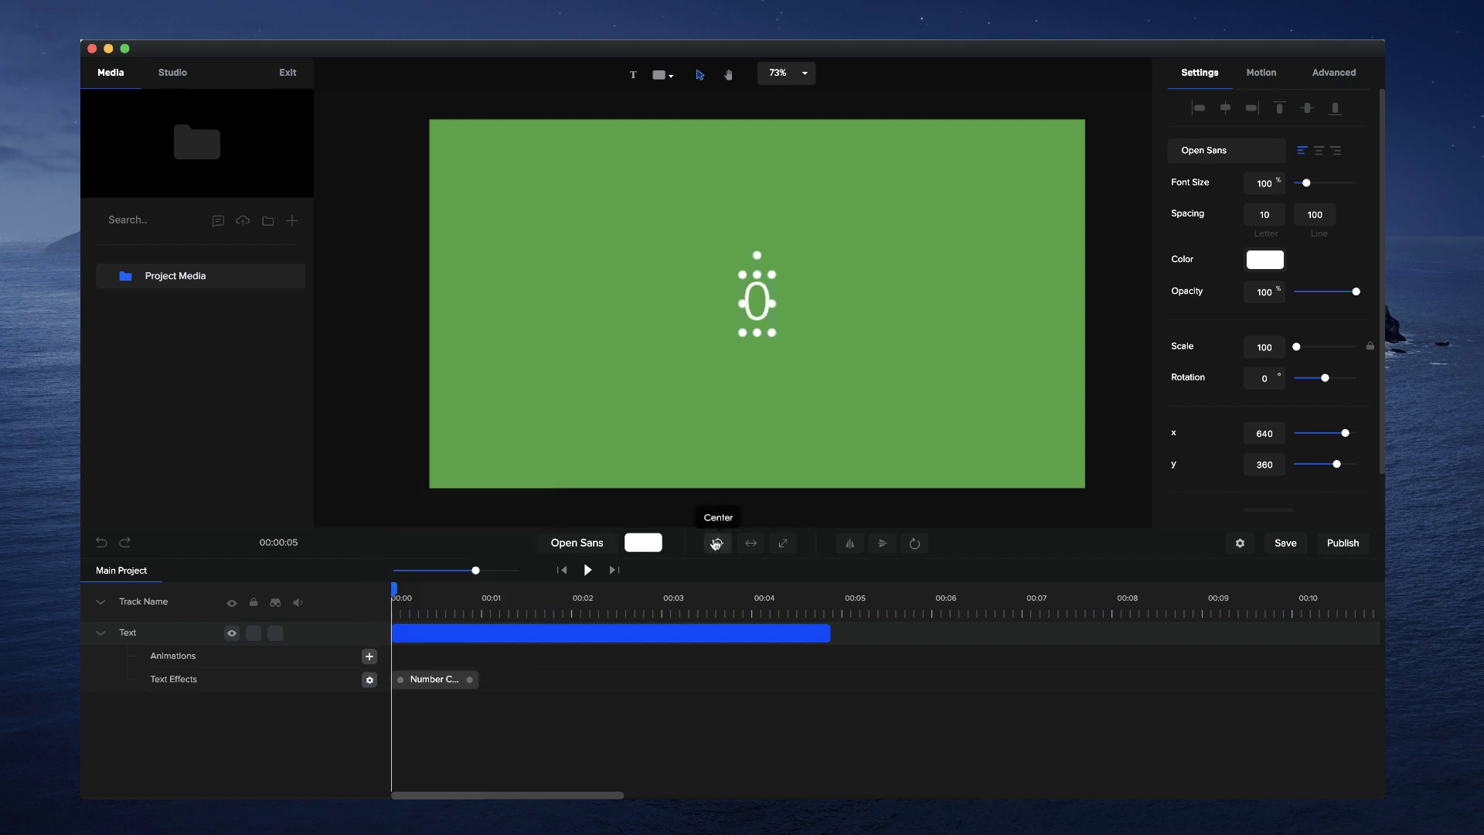
{"action": "left_click", "coordinate": [409, 682]}
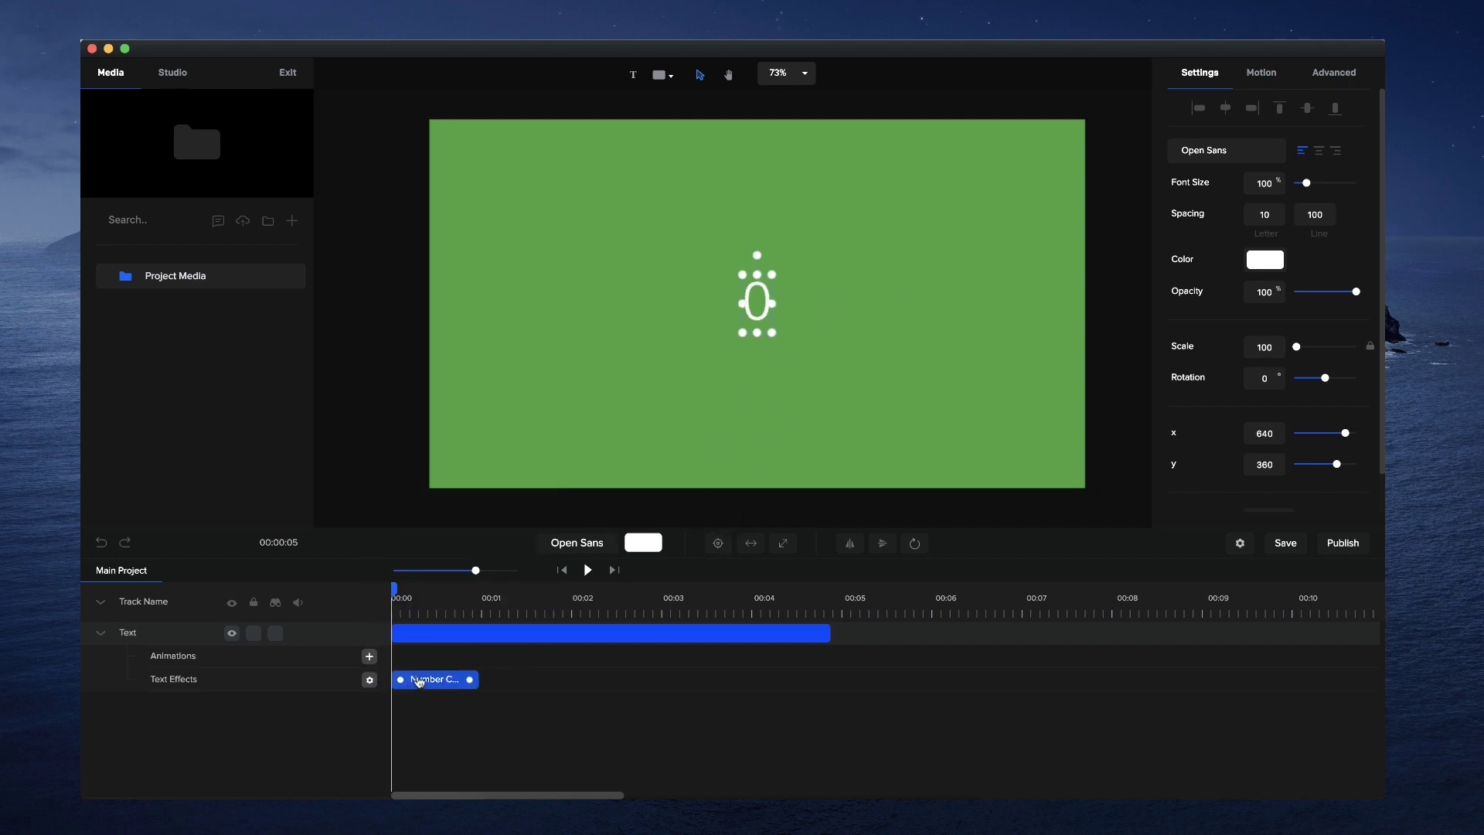
Apply a Number Counter effect counting upward from 50.
{"action": "left_click", "coordinate": [370, 680]}
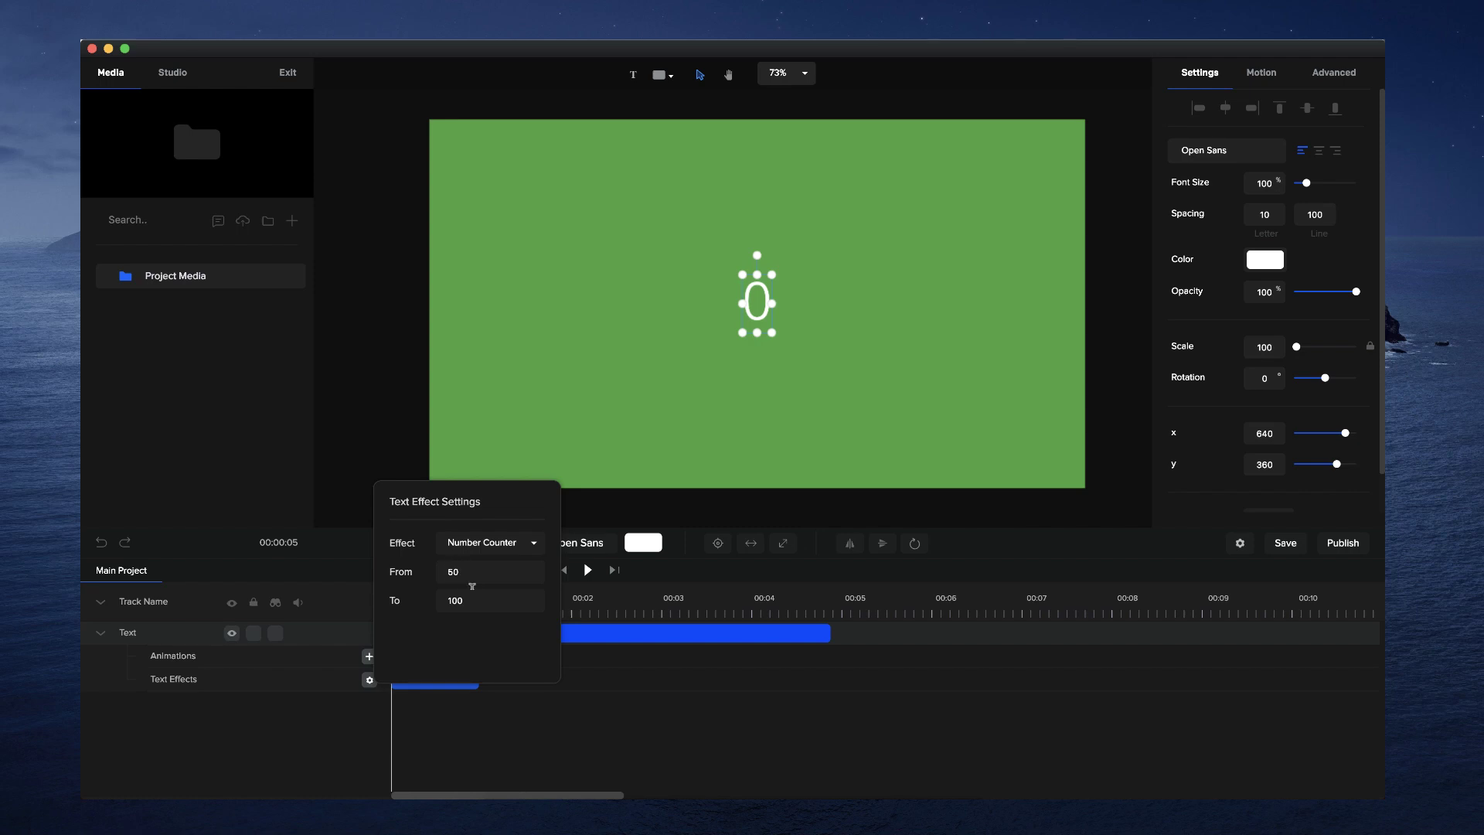
{"action": "left_click", "coordinate": [480, 599]}
{"action": "type", "text": "24765"}
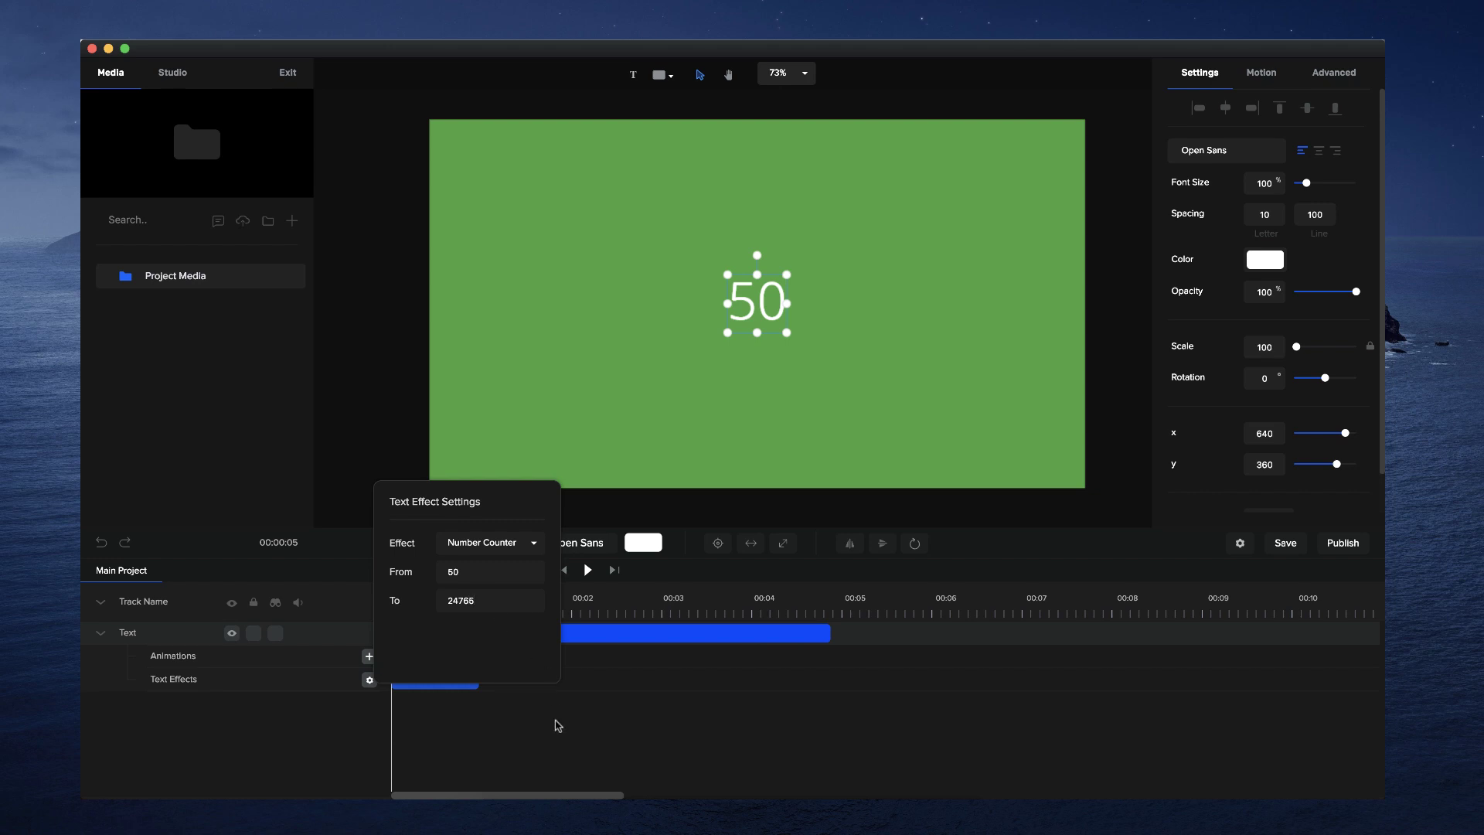
{"action": "left_click", "coordinate": [556, 728]}
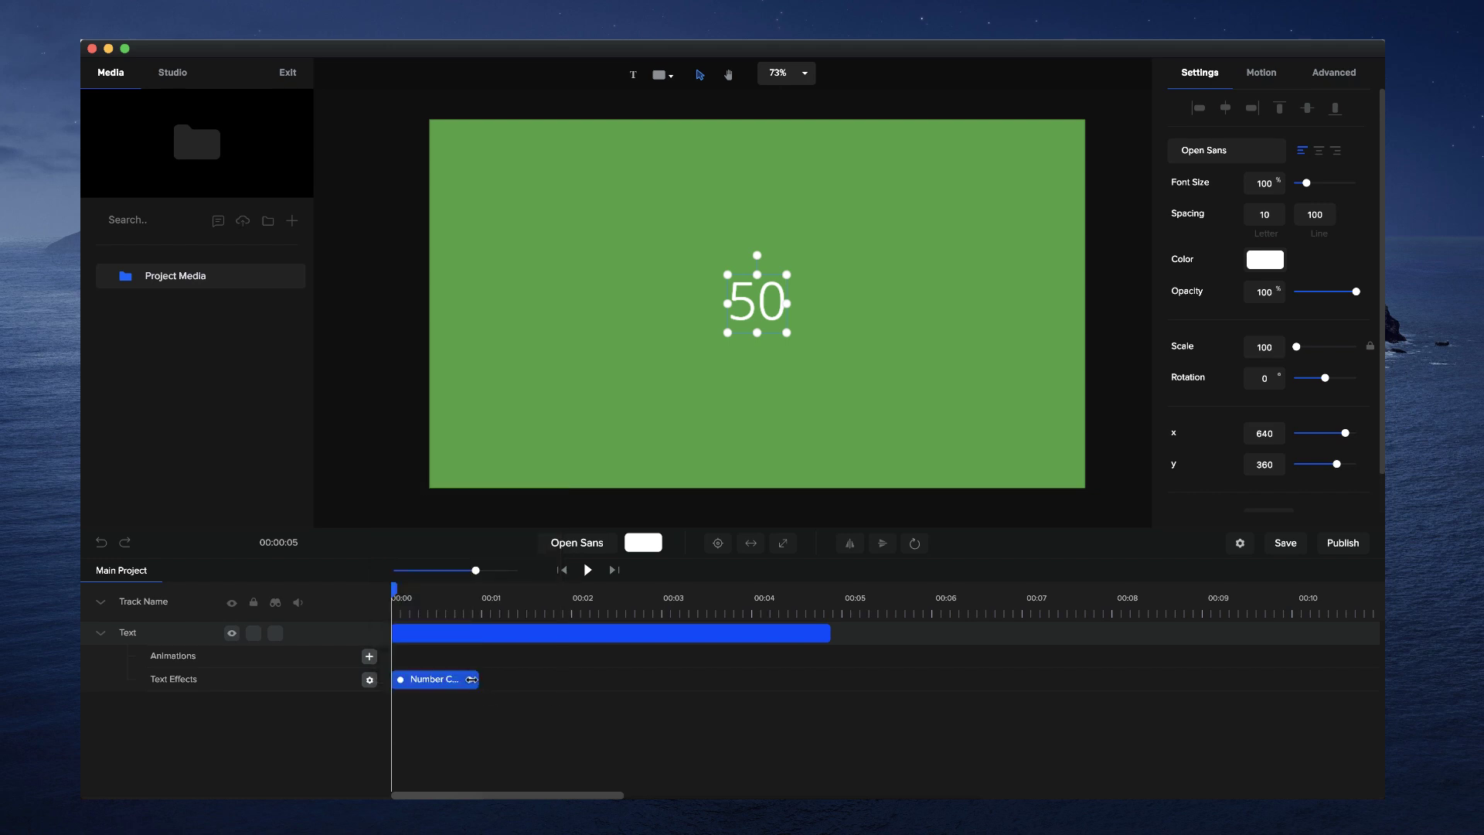
Make the Number Counter effect run longer and play back the counting.
{"action": "left_click_drag", "start_coordinate": [471, 679], "coordinate": [649, 679]}
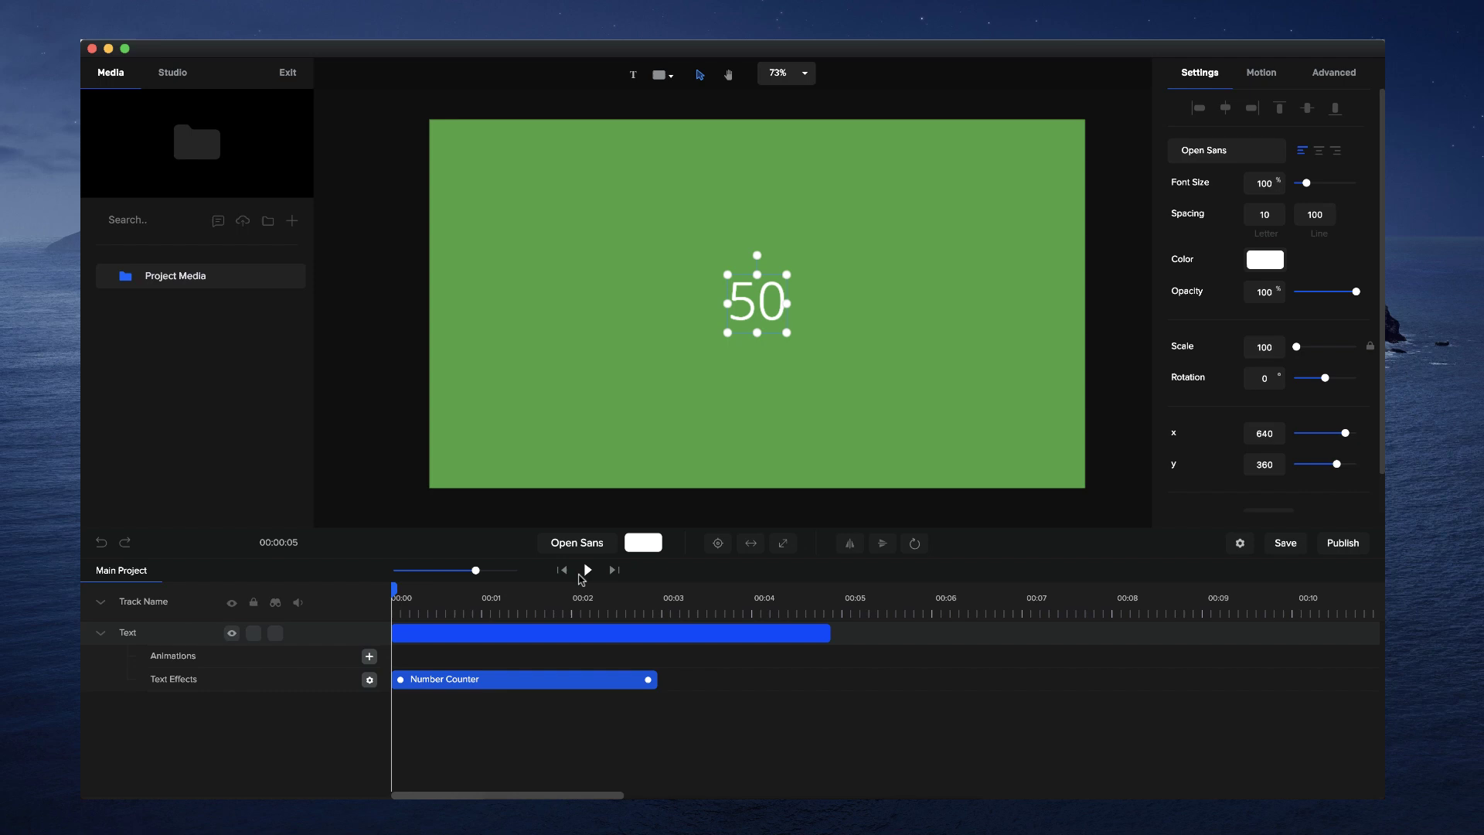
{"action": "left_click", "coordinate": [589, 571]}
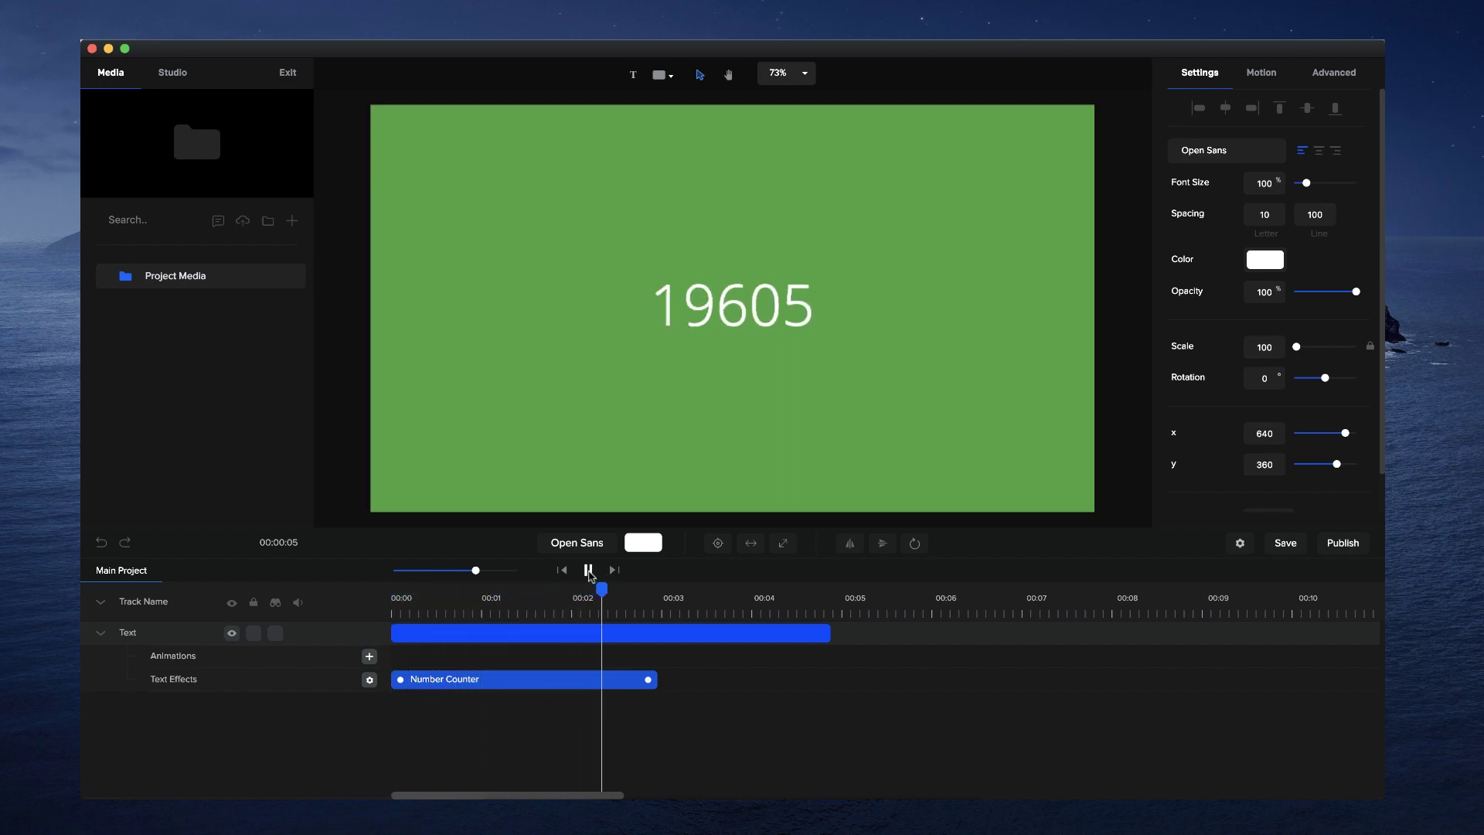
{"action": "left_click", "coordinate": [588, 570]}
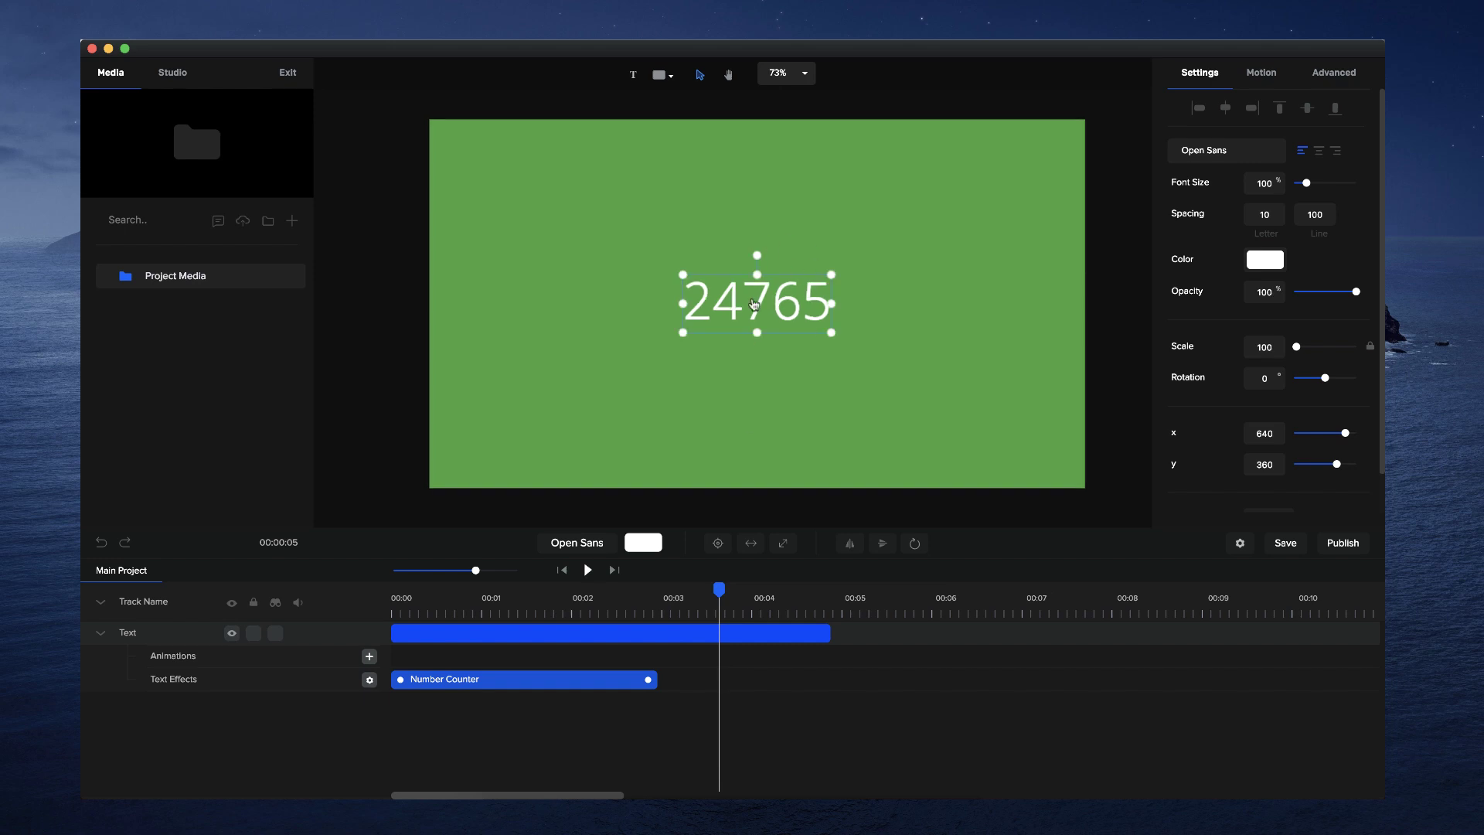
Enlarge the number, set it in Bebas Neue, centre it and replay the counter past 24,000.
{"action": "left_click_drag", "start_coordinate": [831, 275], "coordinate": [1005, 172]}
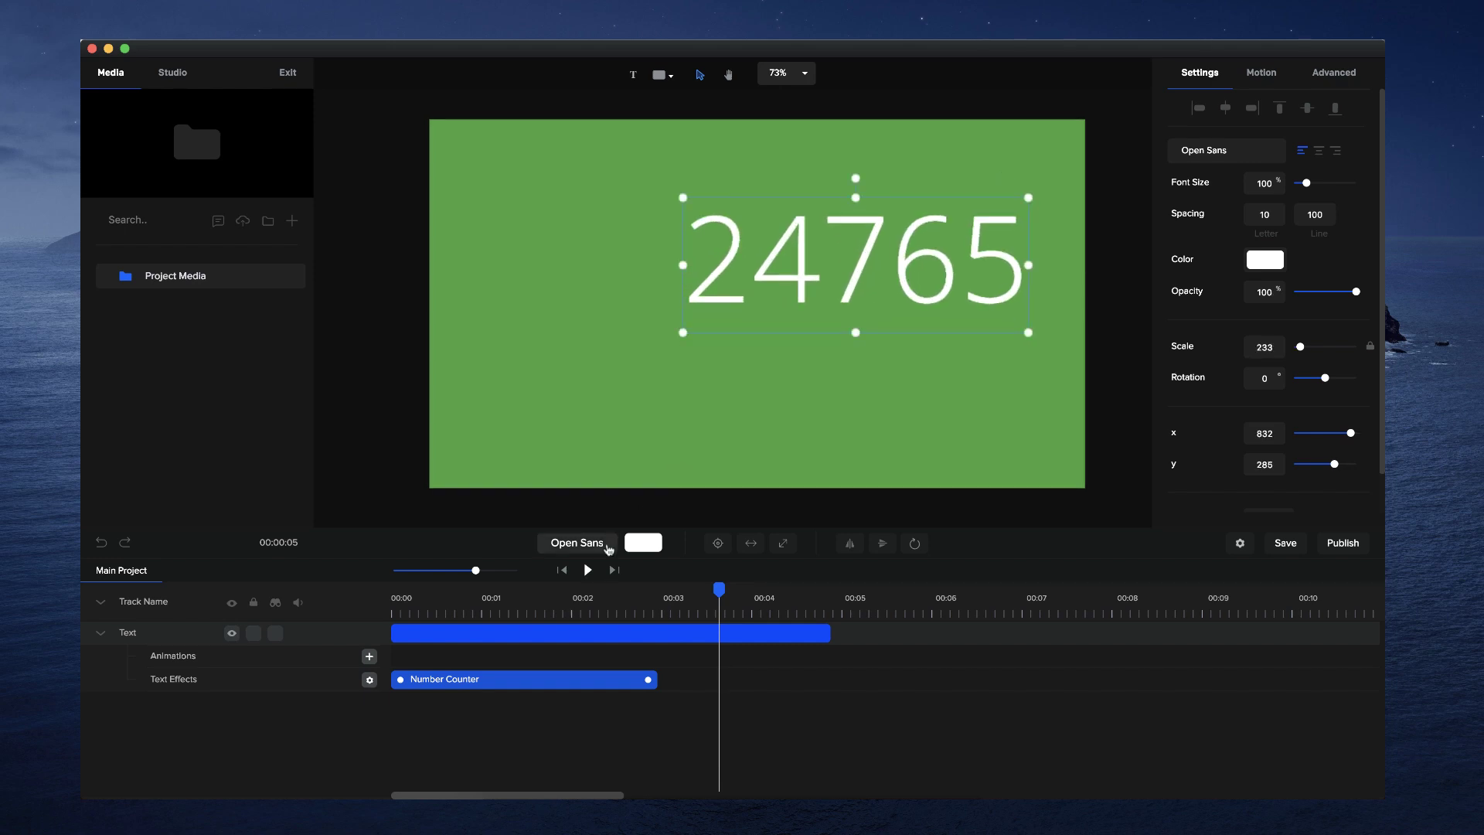
{"action": "left_click", "coordinate": [1205, 150]}
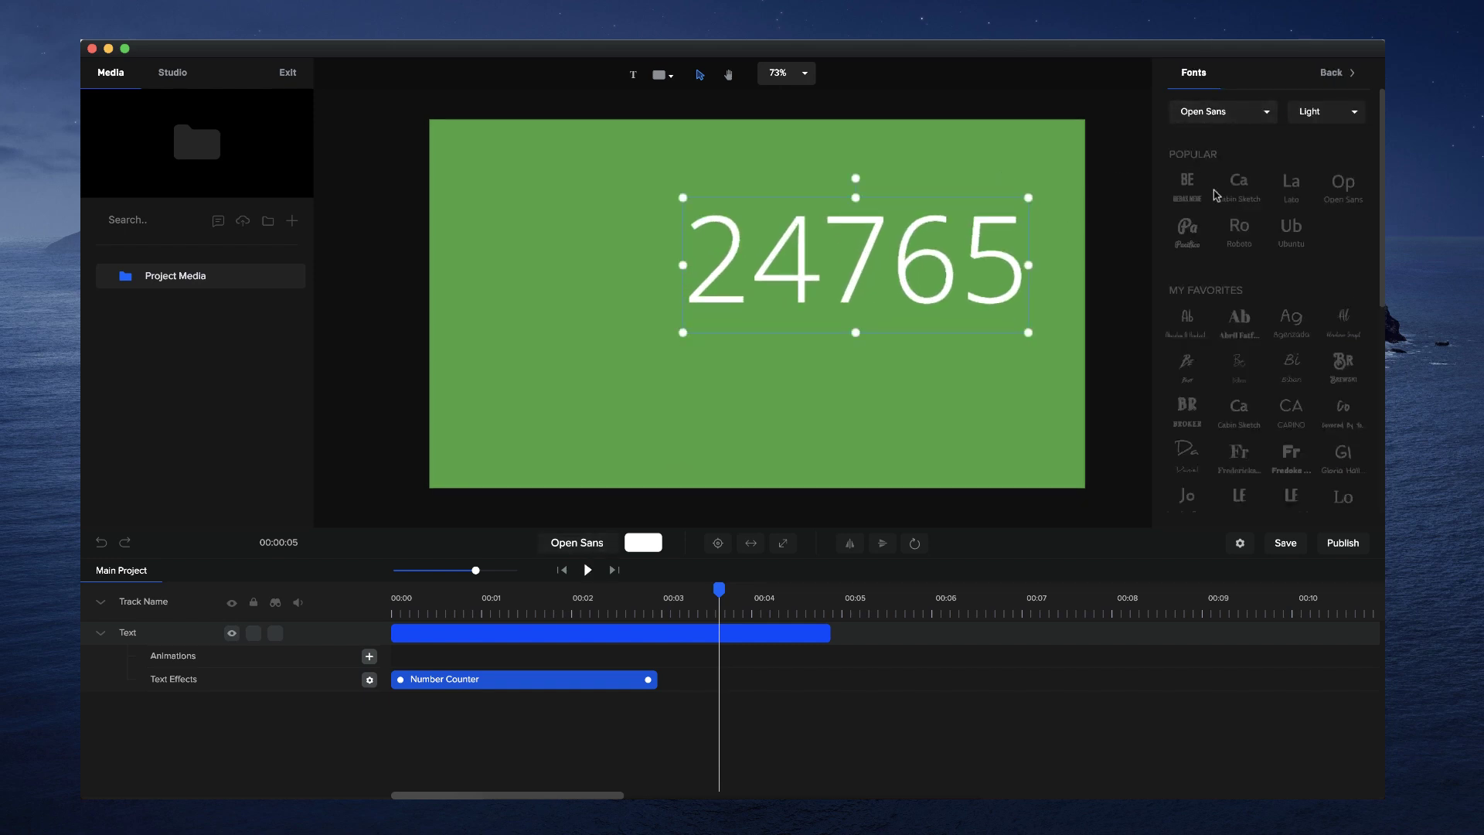
{"action": "left_click", "coordinate": [1187, 184]}
{"action": "left_click", "coordinate": [721, 544]}
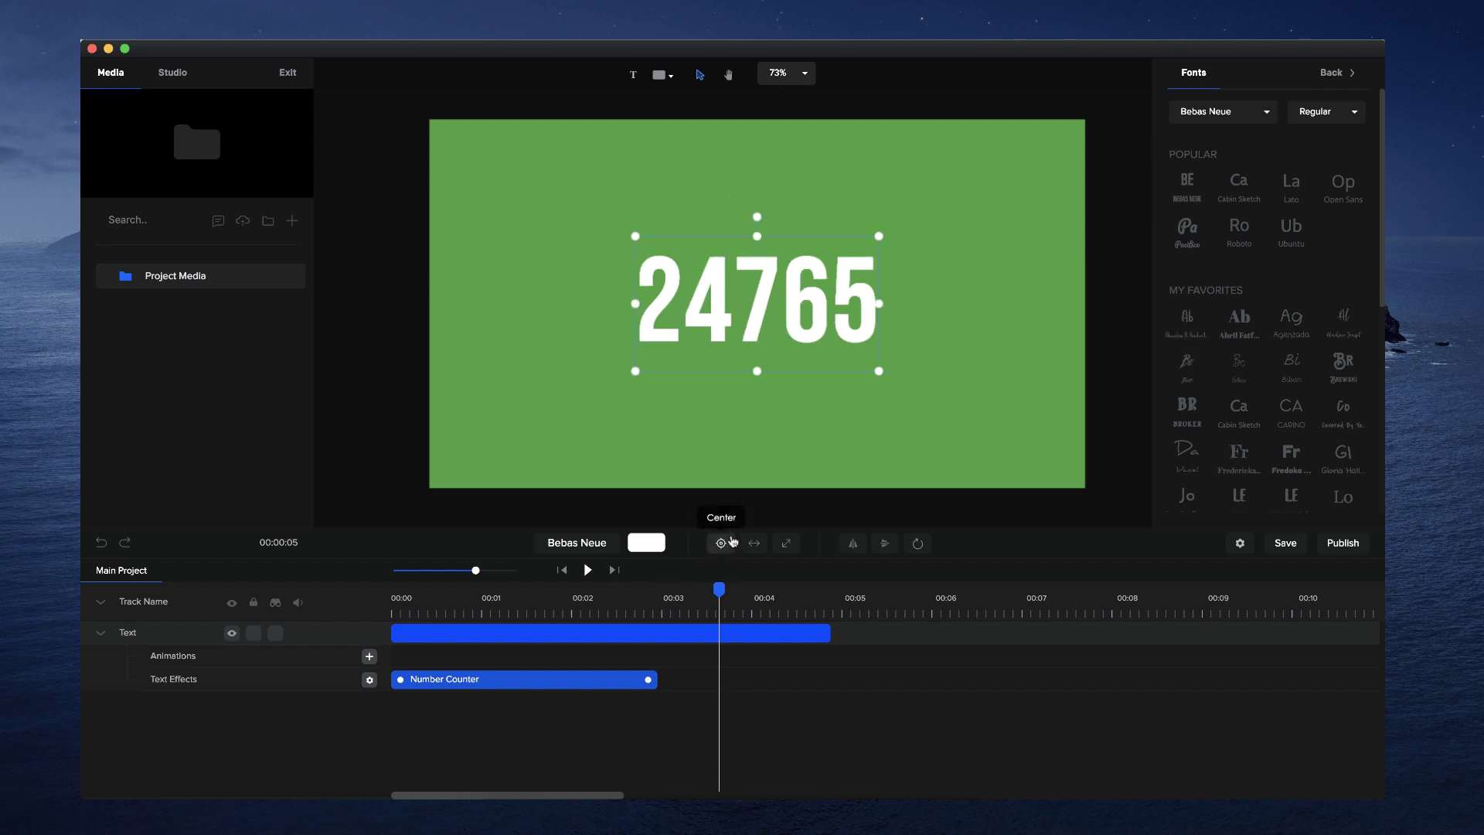
{"action": "left_click", "coordinate": [564, 570]}
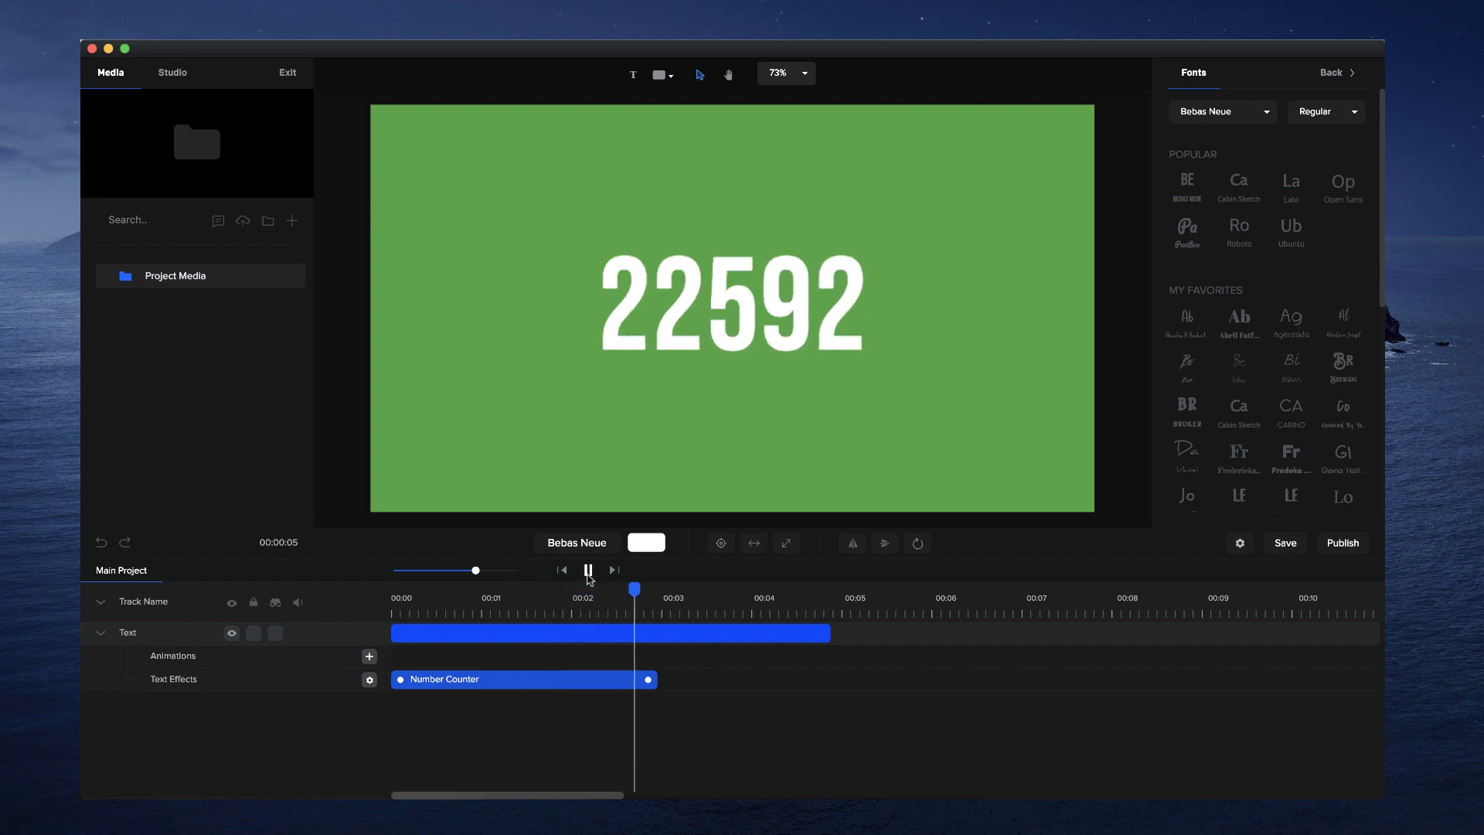
{"action": "left_click", "coordinate": [588, 570]}
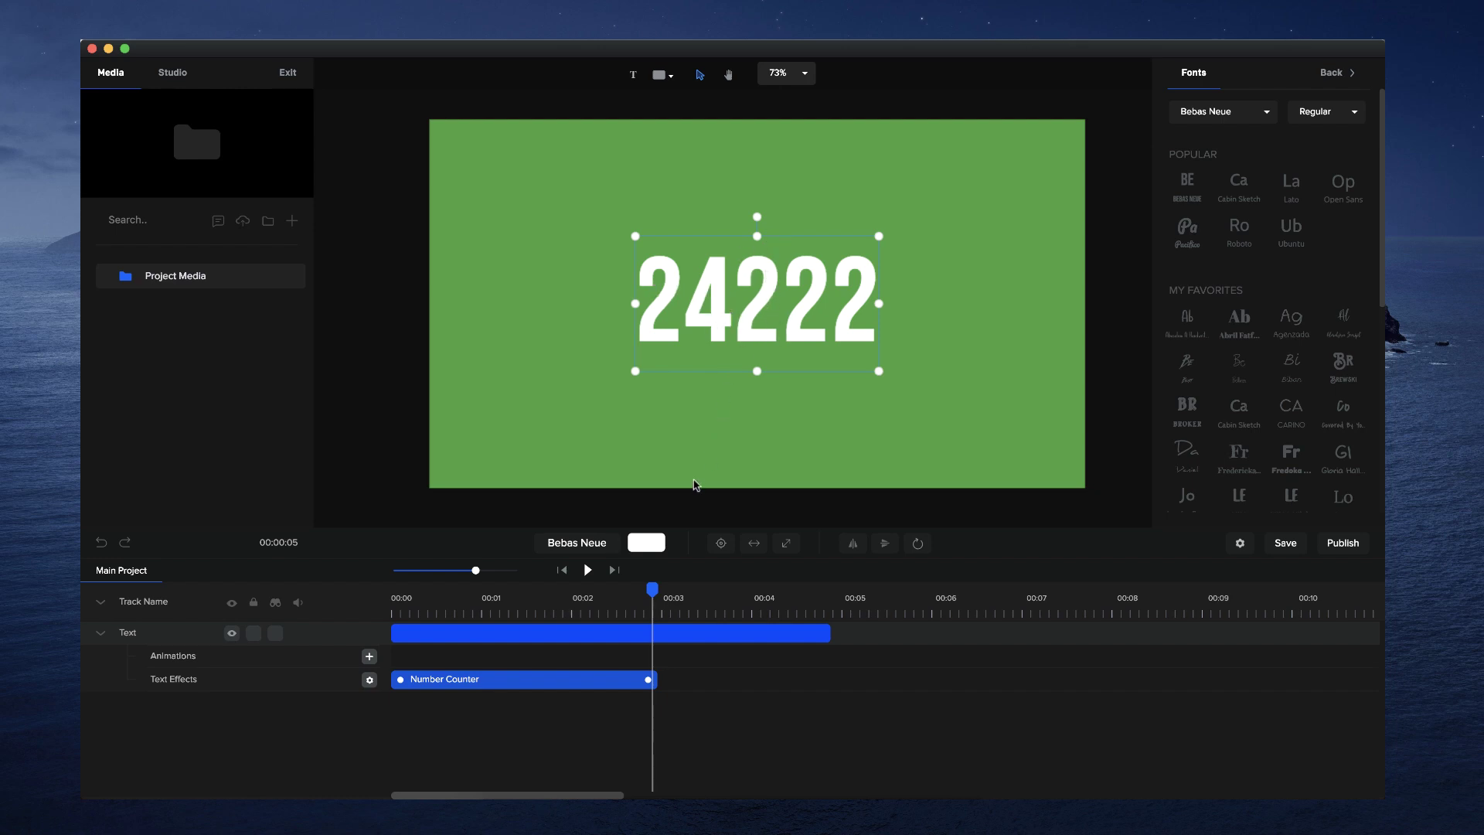
{"action": "left_click", "coordinate": [585, 634]}
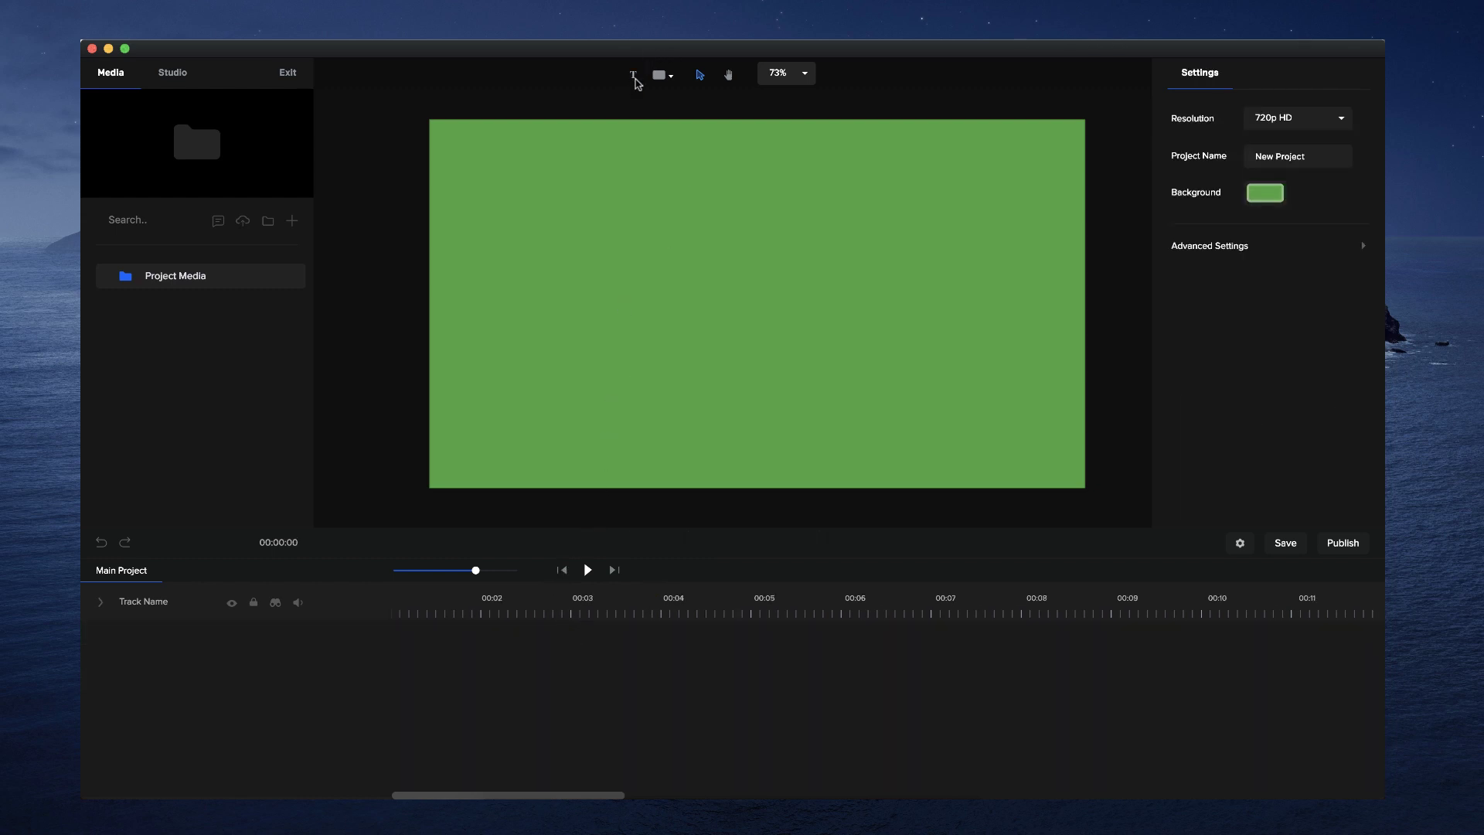
Add a new text element and replace its placeholder with THIS IS COOL.
{"action": "left_click", "coordinate": [634, 75]}
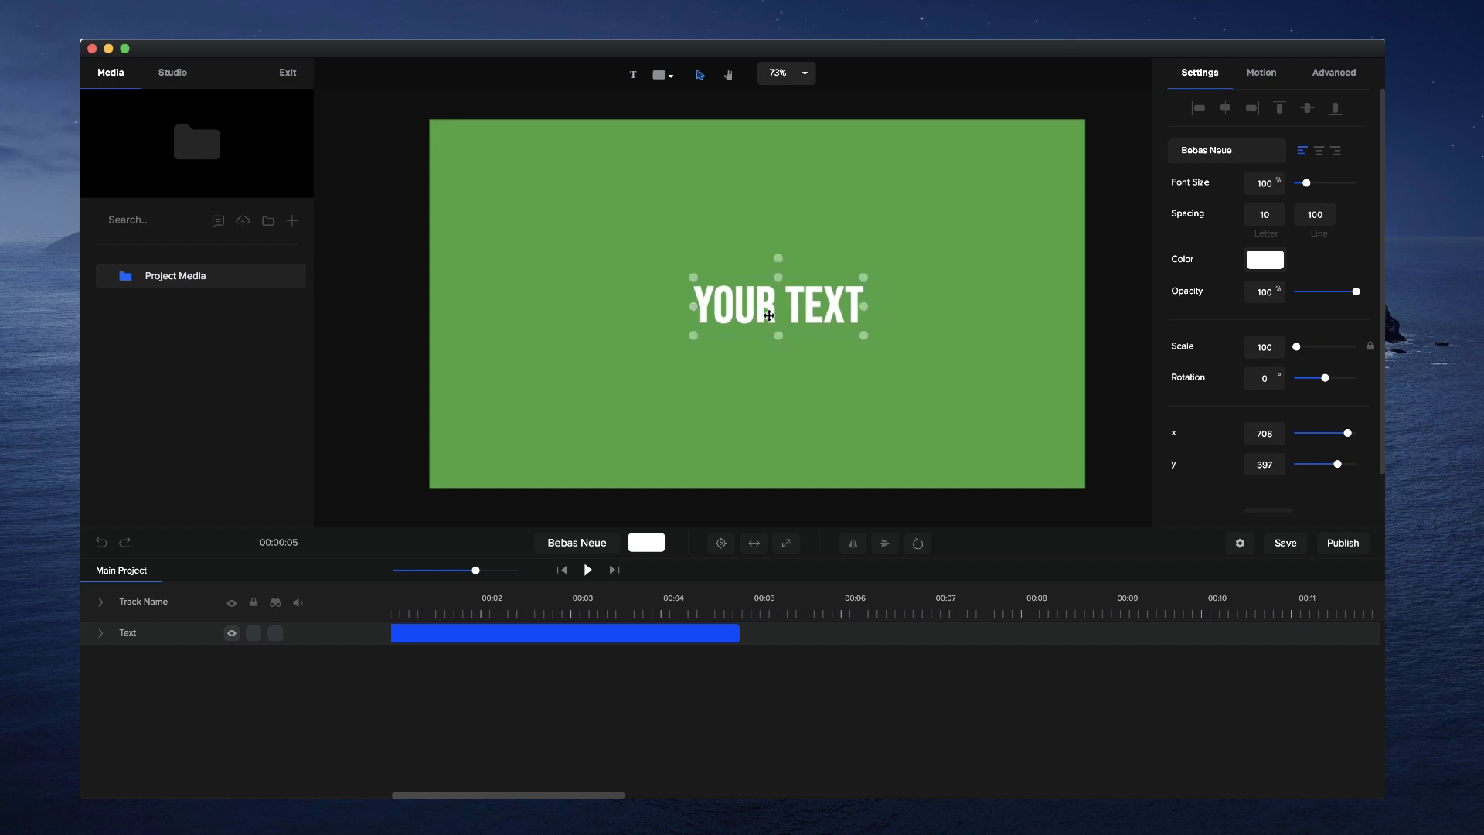
{"action": "left_click_drag", "start_coordinate": [789, 348], "coordinate": [767, 319]}
{"action": "triple_click", "coordinate": [766, 316]}
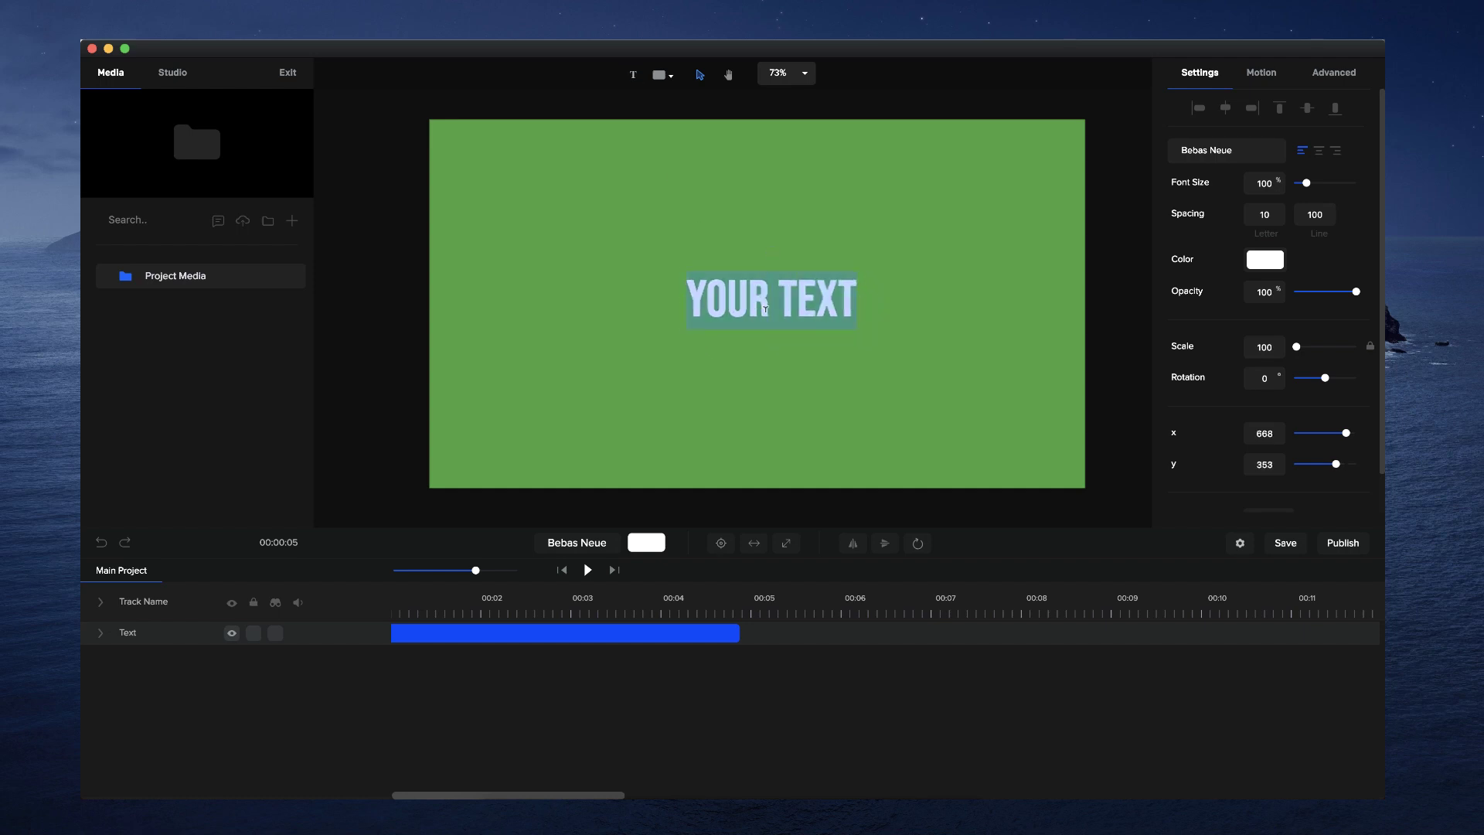
{"action": "type", "text": "T"}
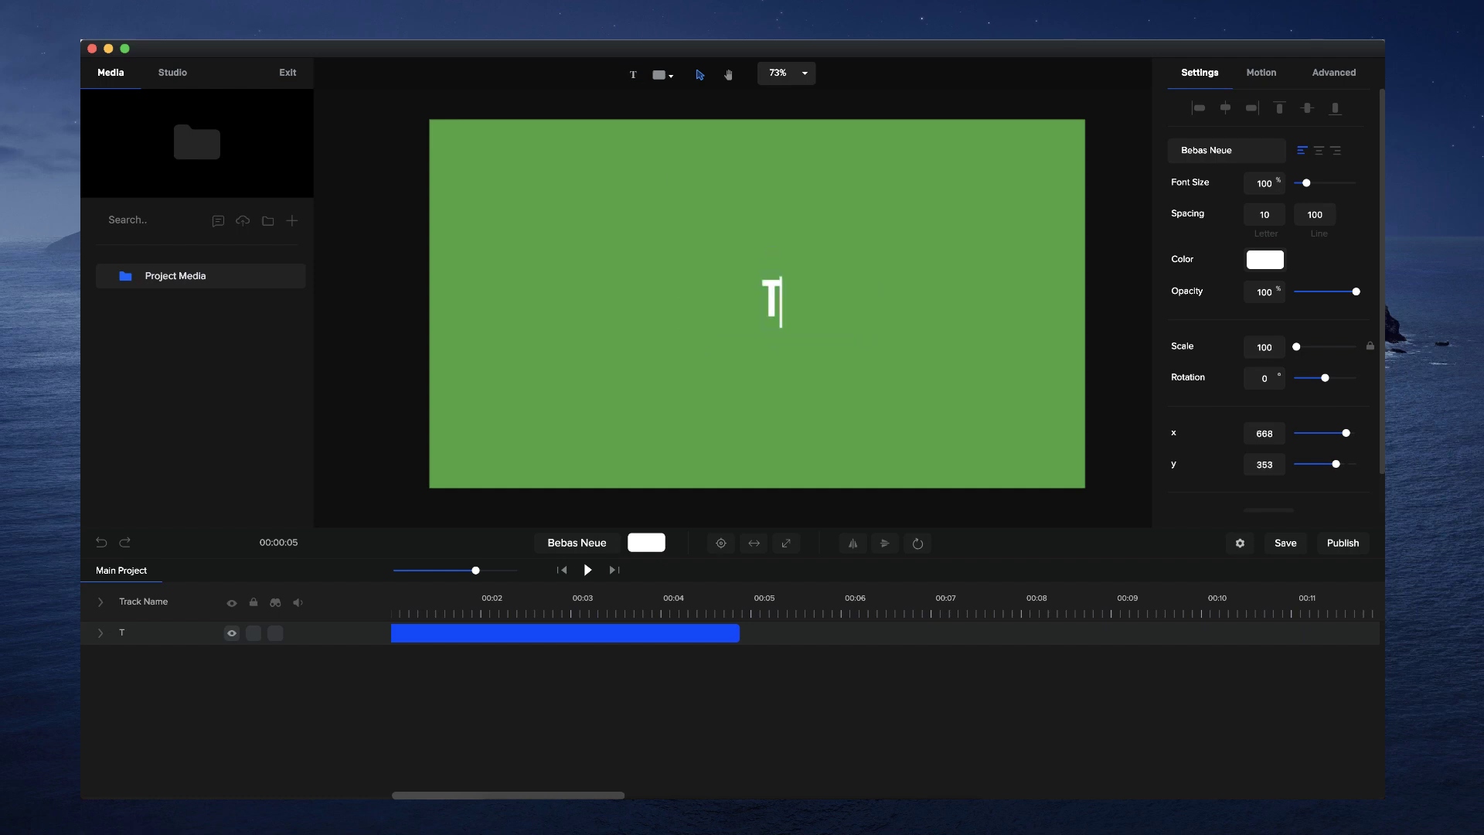
{"action": "type", "text": "HIS IS COOL"}
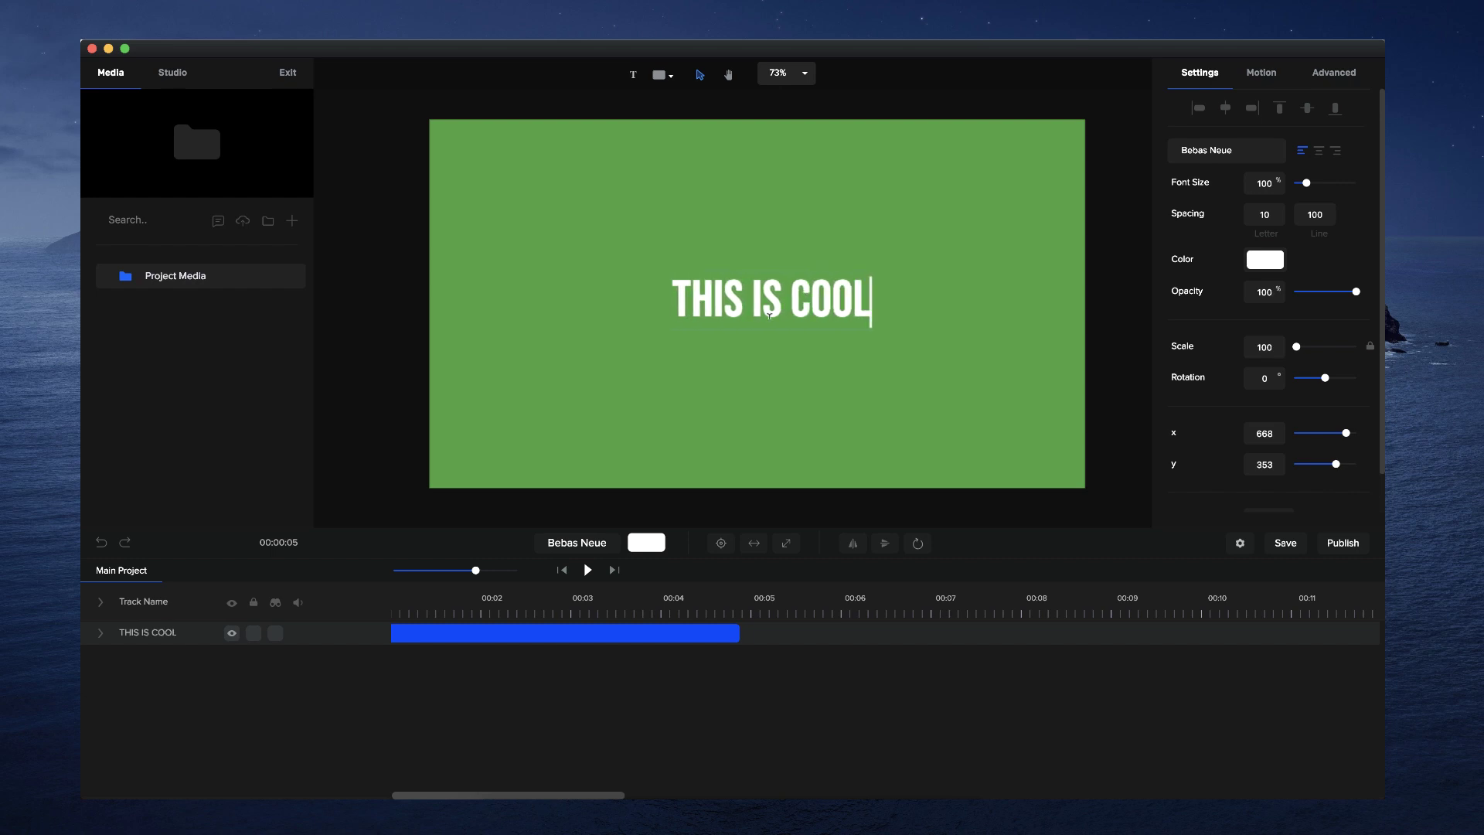
{"action": "left_click", "coordinate": [697, 347]}
Enlarge the THIS IS COOL text and centre it on the canvas.
{"action": "left_click", "coordinate": [697, 319]}
{"action": "left_click_drag", "start_coordinate": [670, 333], "coordinate": [579, 358]}
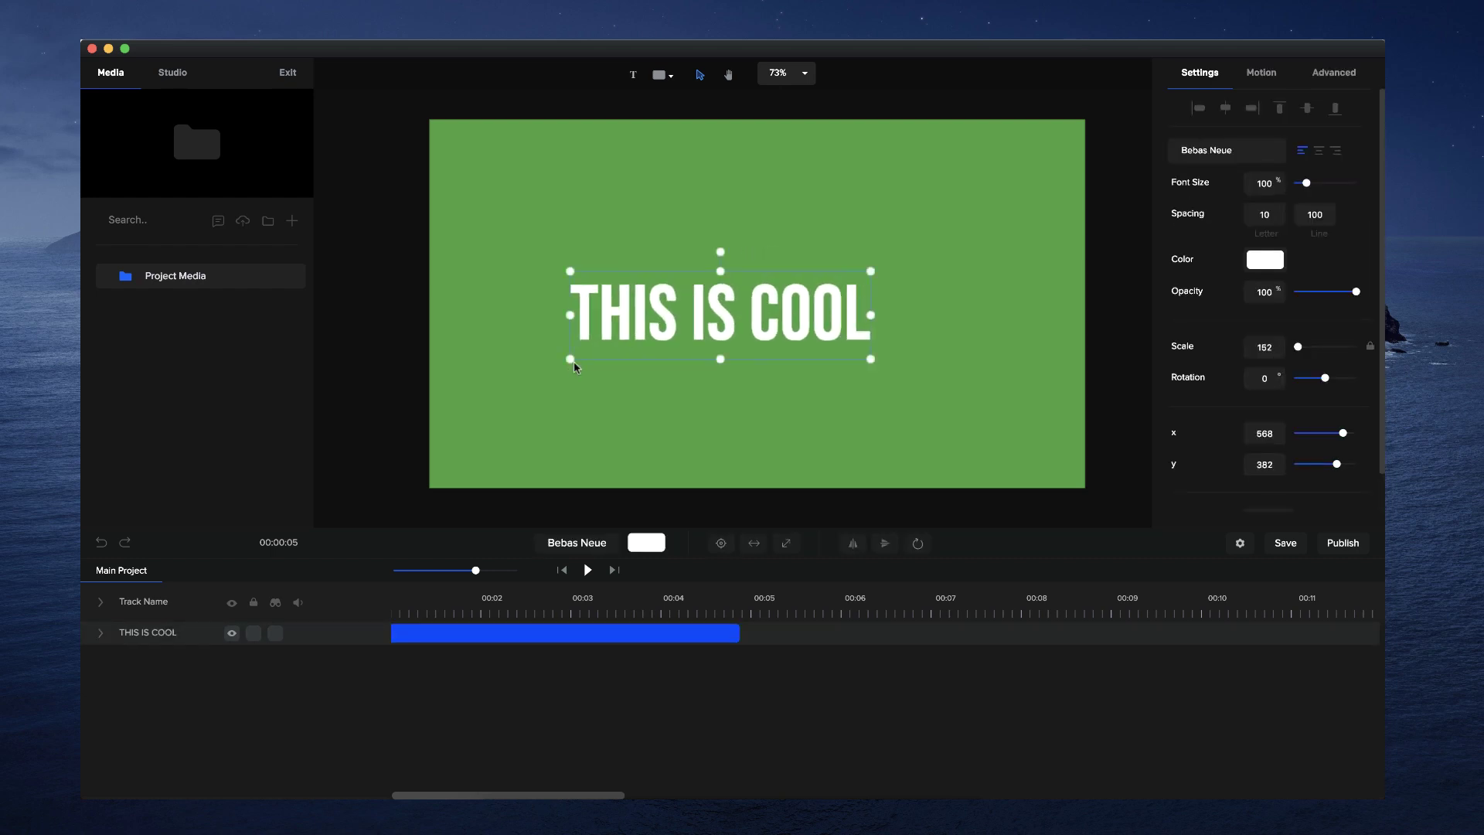
{"action": "left_click", "coordinate": [720, 543]}
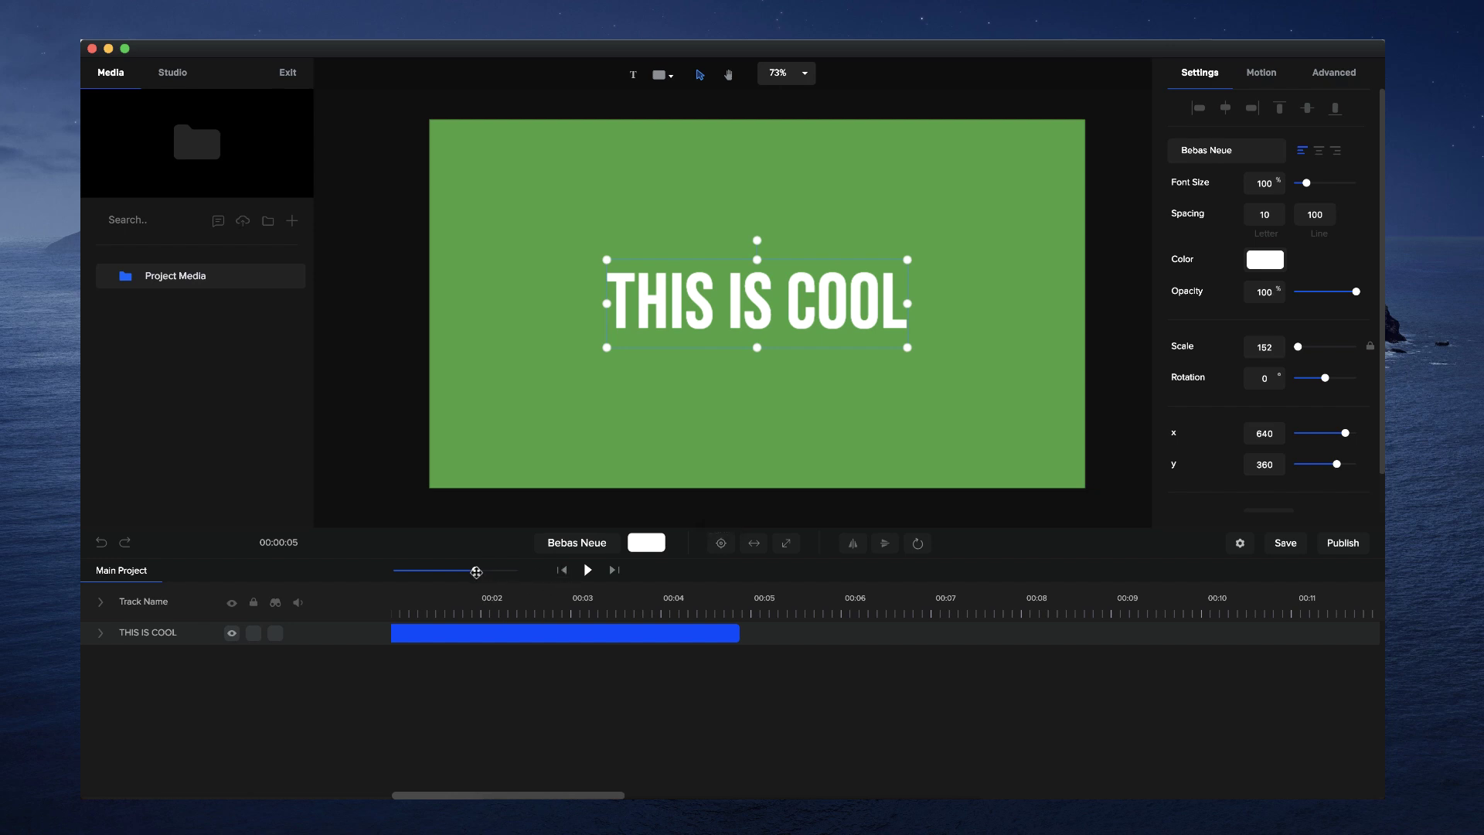
{"action": "left_click_drag", "start_coordinate": [476, 571], "coordinate": [501, 570]}
Apply a Random Characters effect to THIS IS COOL and preview the scramble resolving.
{"action": "left_click", "coordinate": [462, 628]}
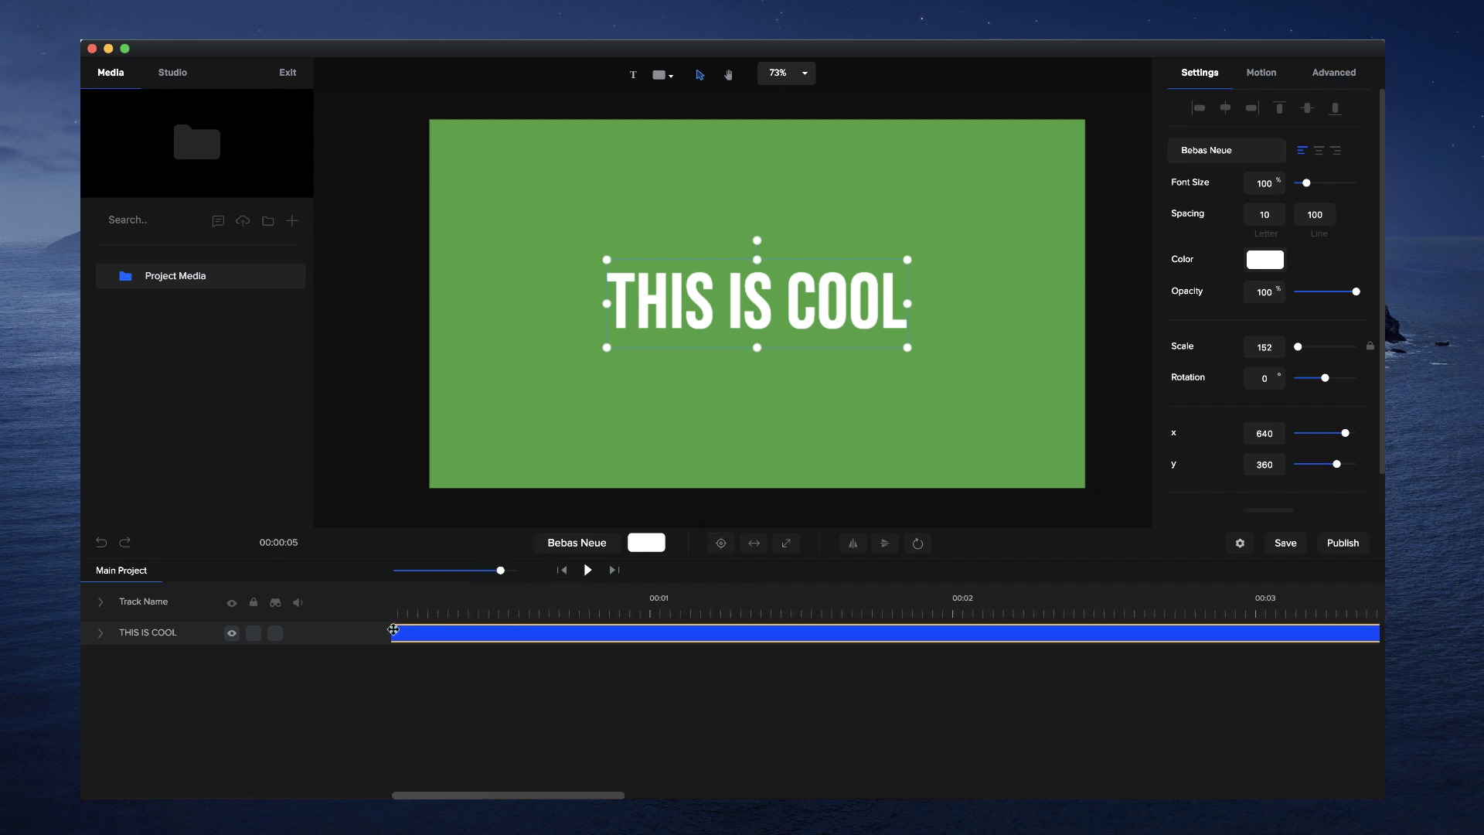
{"action": "left_click", "coordinate": [461, 633]}
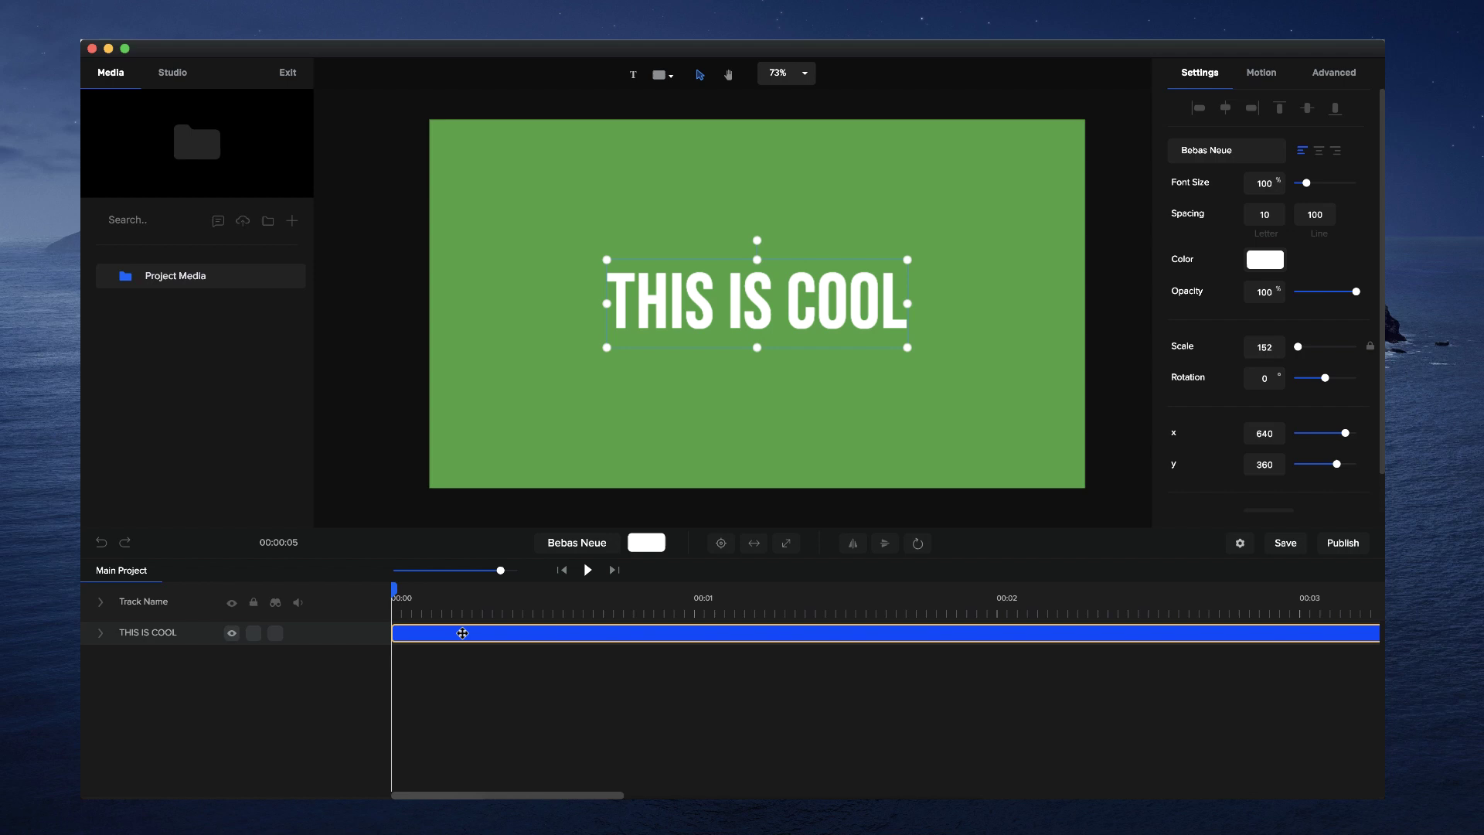
{"action": "left_click", "coordinate": [100, 632]}
{"action": "left_click", "coordinate": [370, 679]}
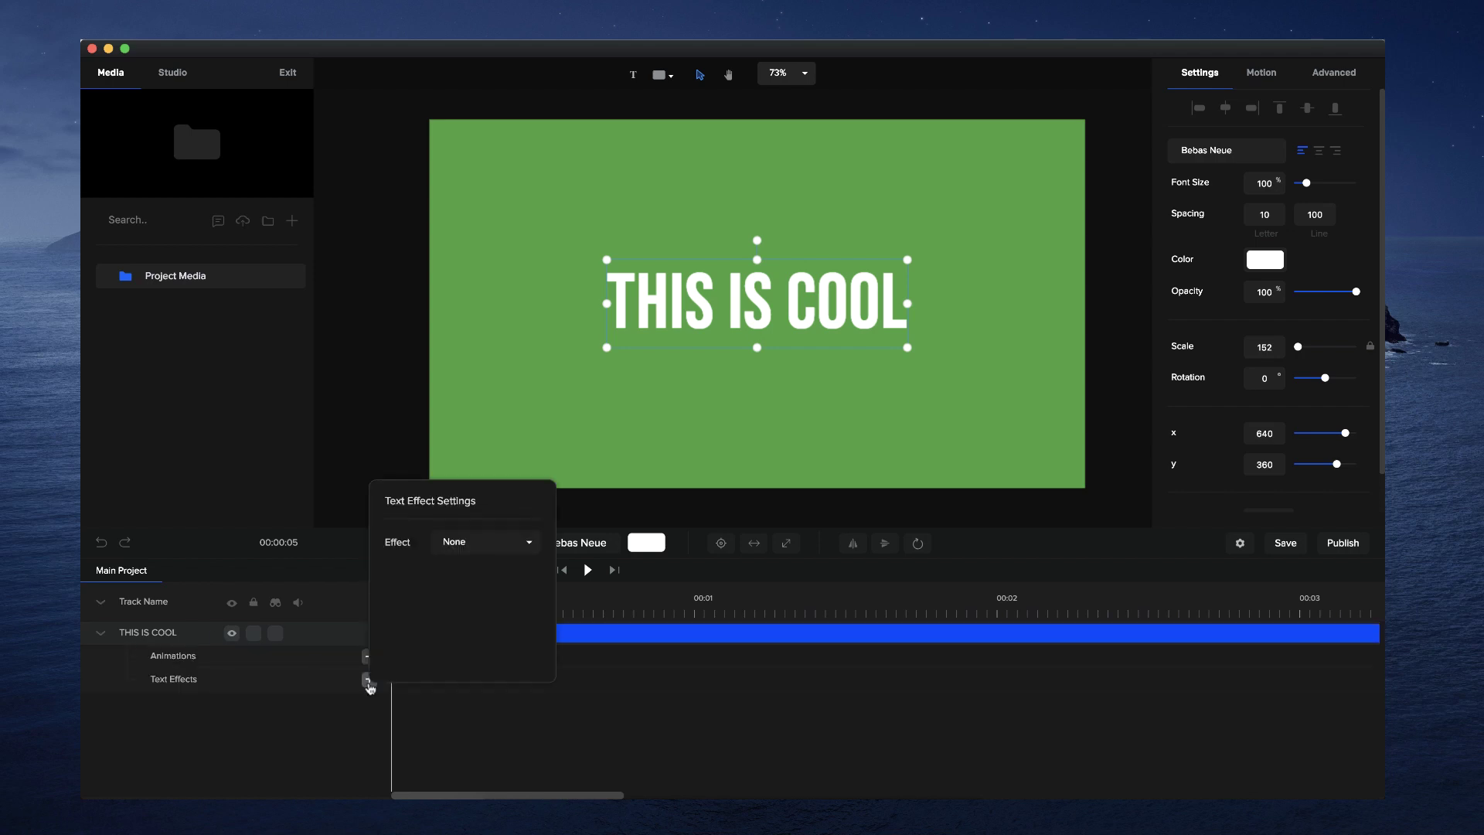
{"action": "left_click", "coordinate": [511, 542]}
{"action": "left_click", "coordinate": [485, 630]}
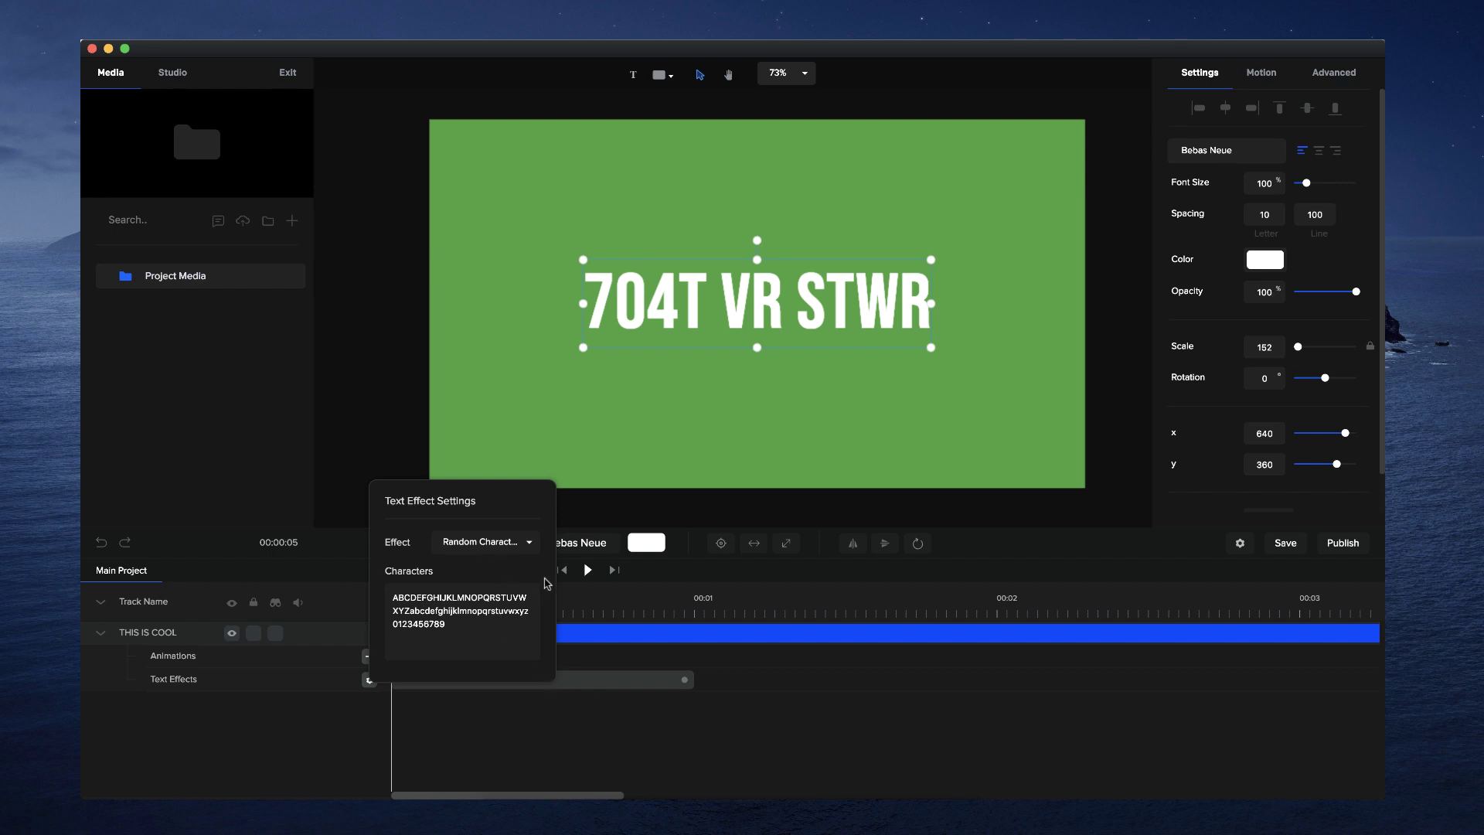
{"action": "left_click", "coordinate": [491, 709]}
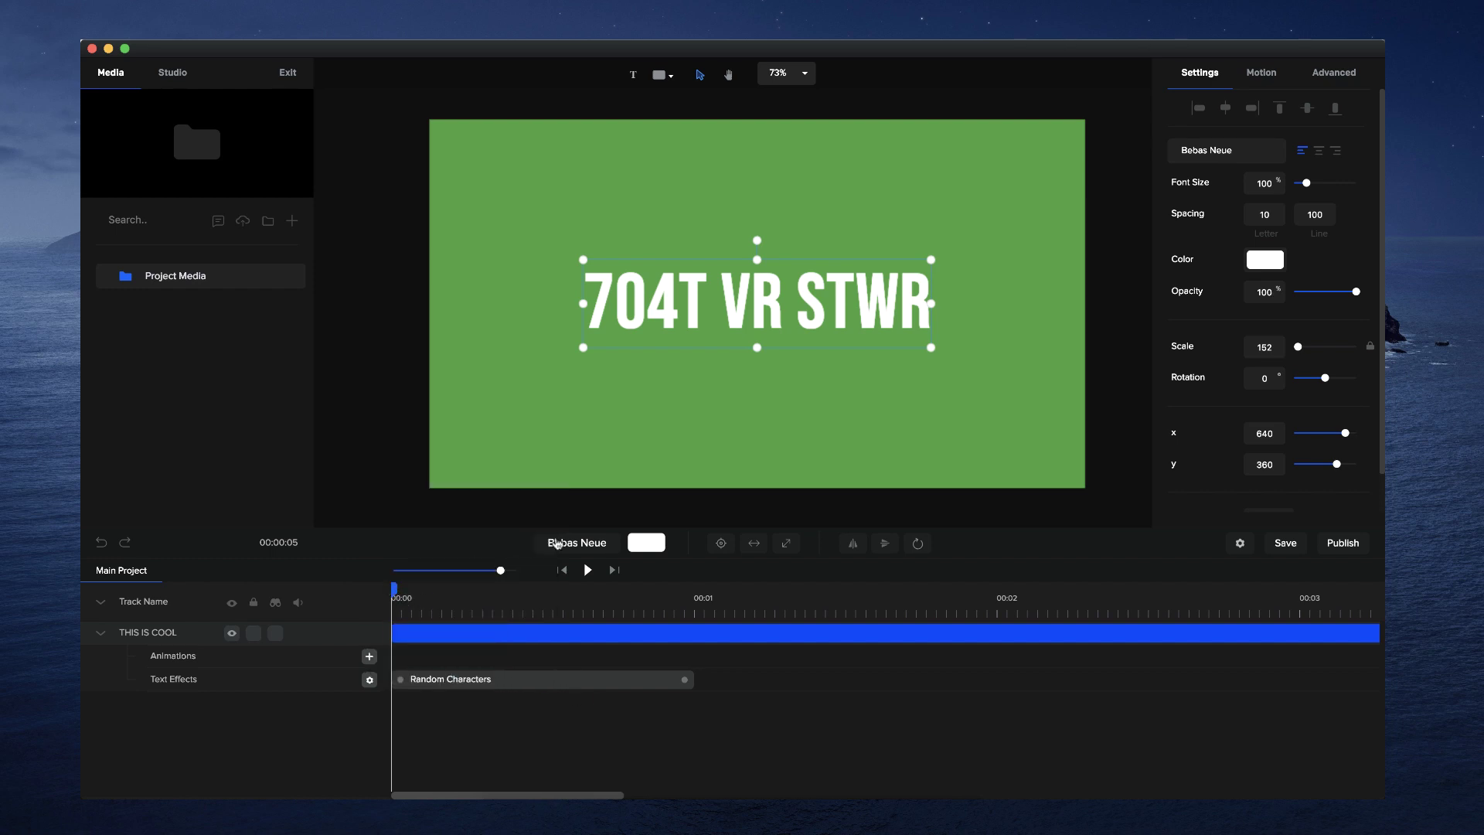
{"action": "left_click", "coordinate": [587, 569]}
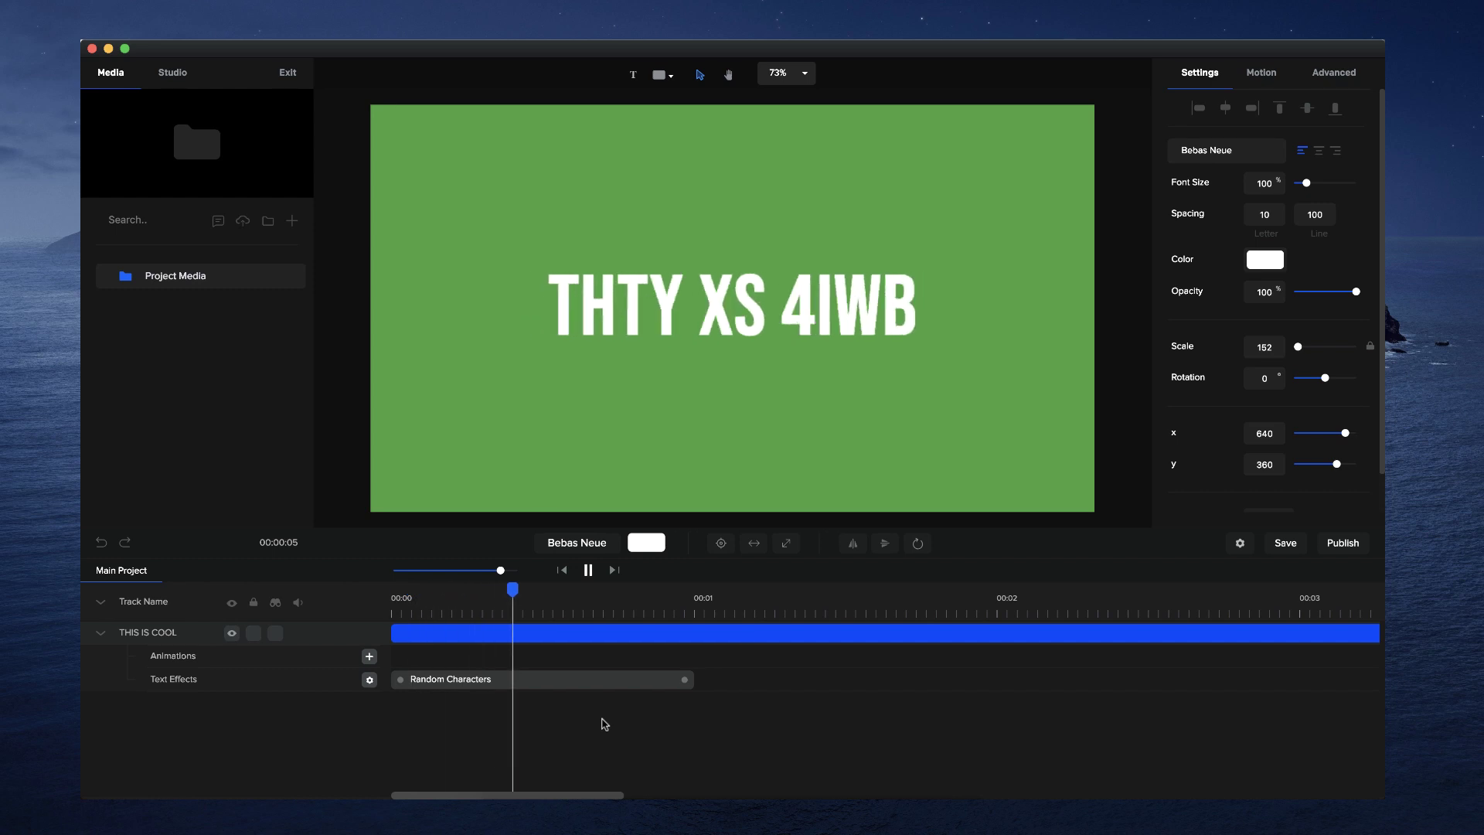
{"action": "key", "text": "space"}
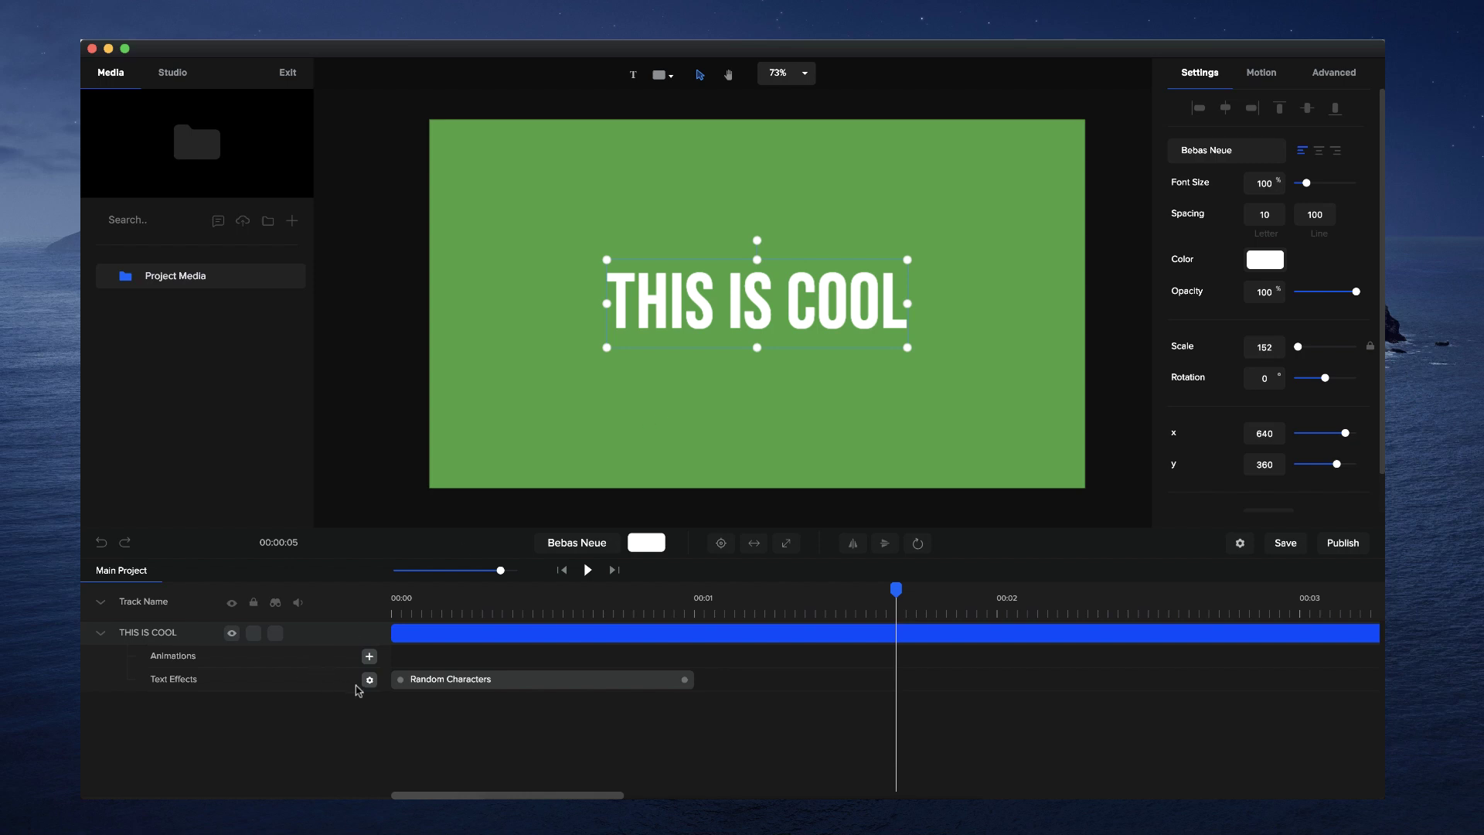
Replace the Random Characters symbol set with a first custom set and preview it.
{"action": "left_click", "coordinate": [424, 679]}
{"action": "left_click", "coordinate": [370, 679]}
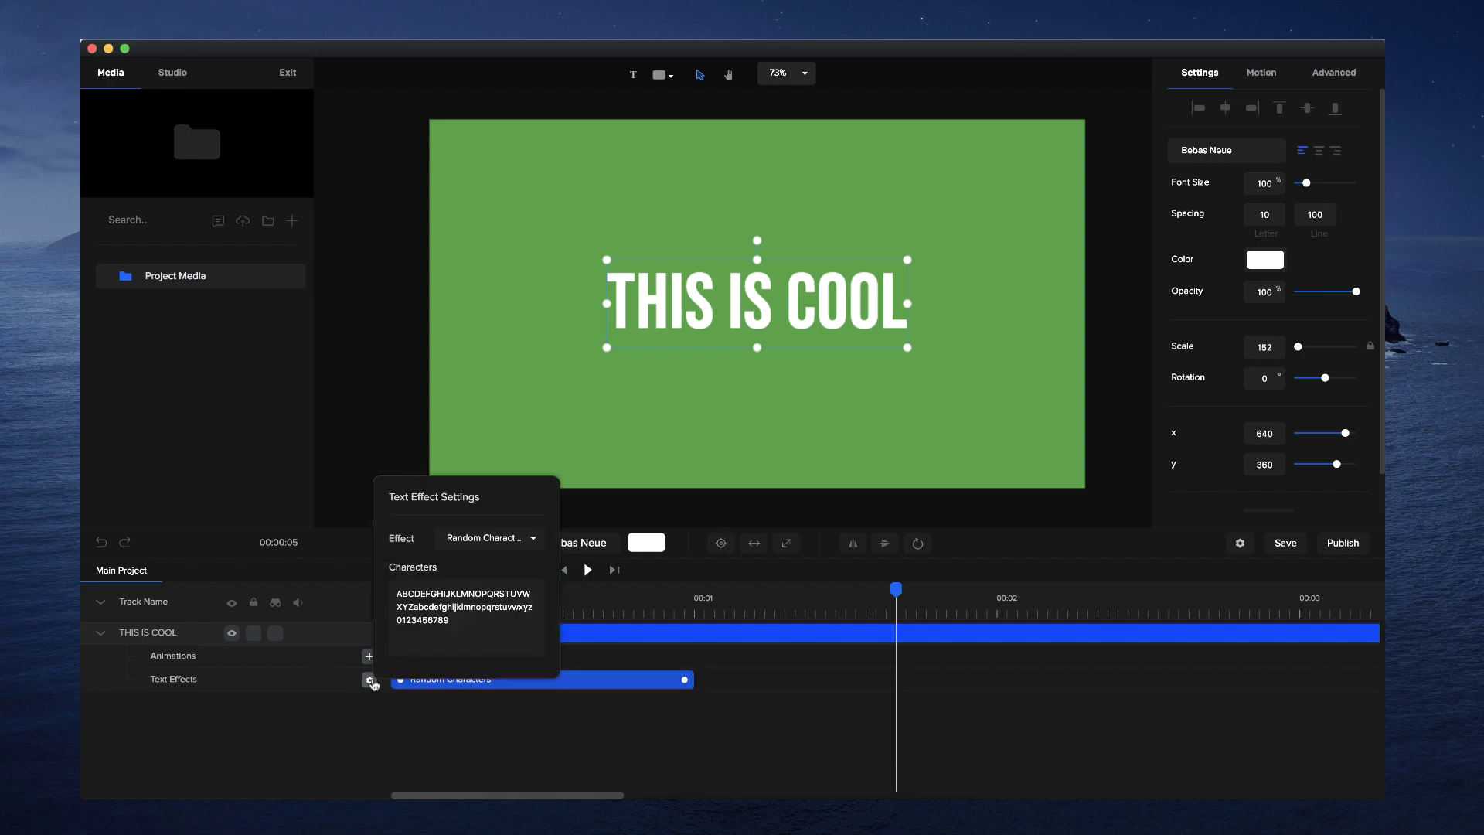
{"action": "left_click", "coordinate": [474, 597]}
{"action": "key", "text": "super+a"}
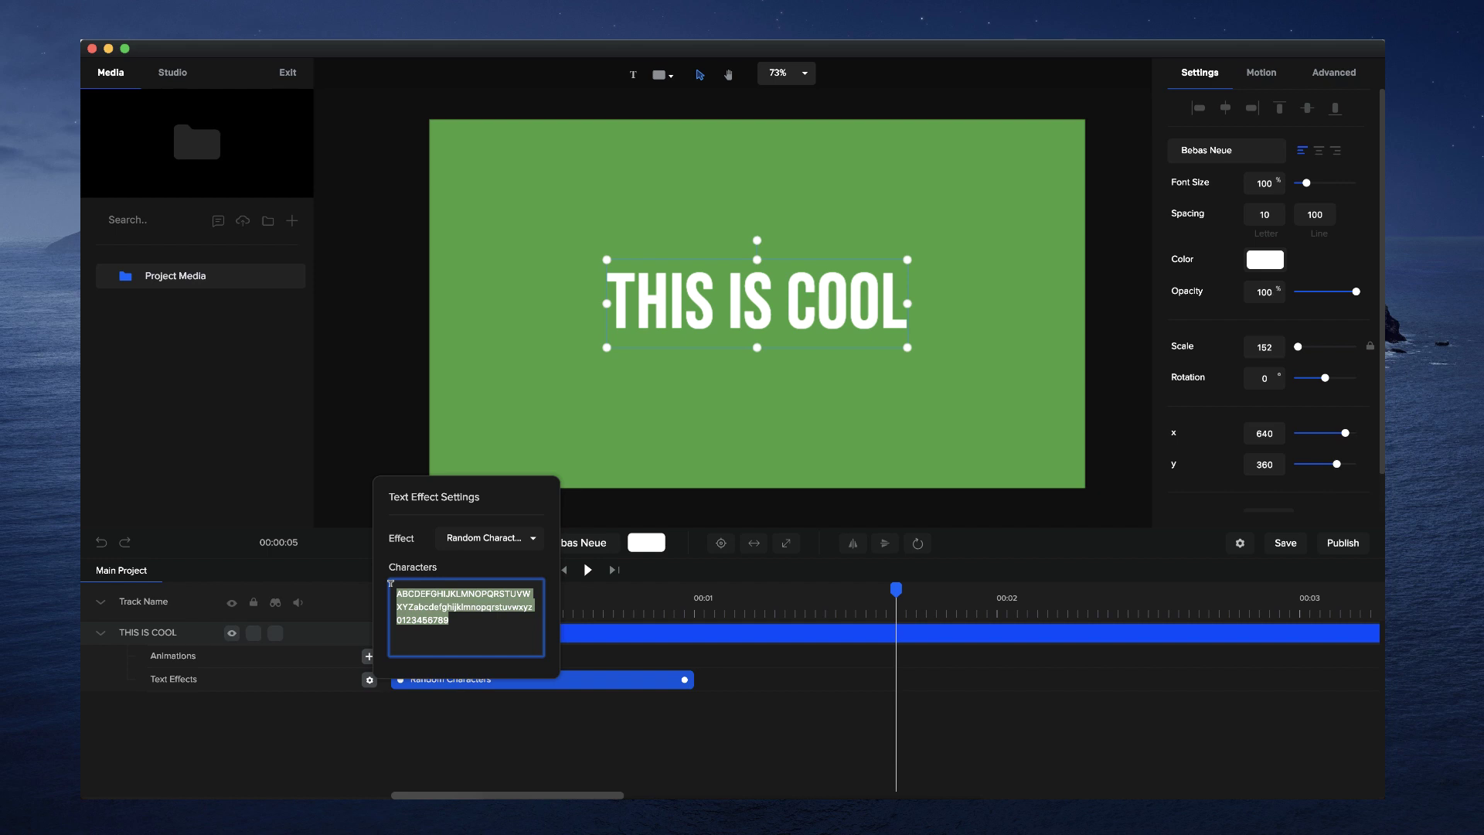
{"action": "type", "text": "%£@&*(^%$£@!^%^(*&T%$%£@"}
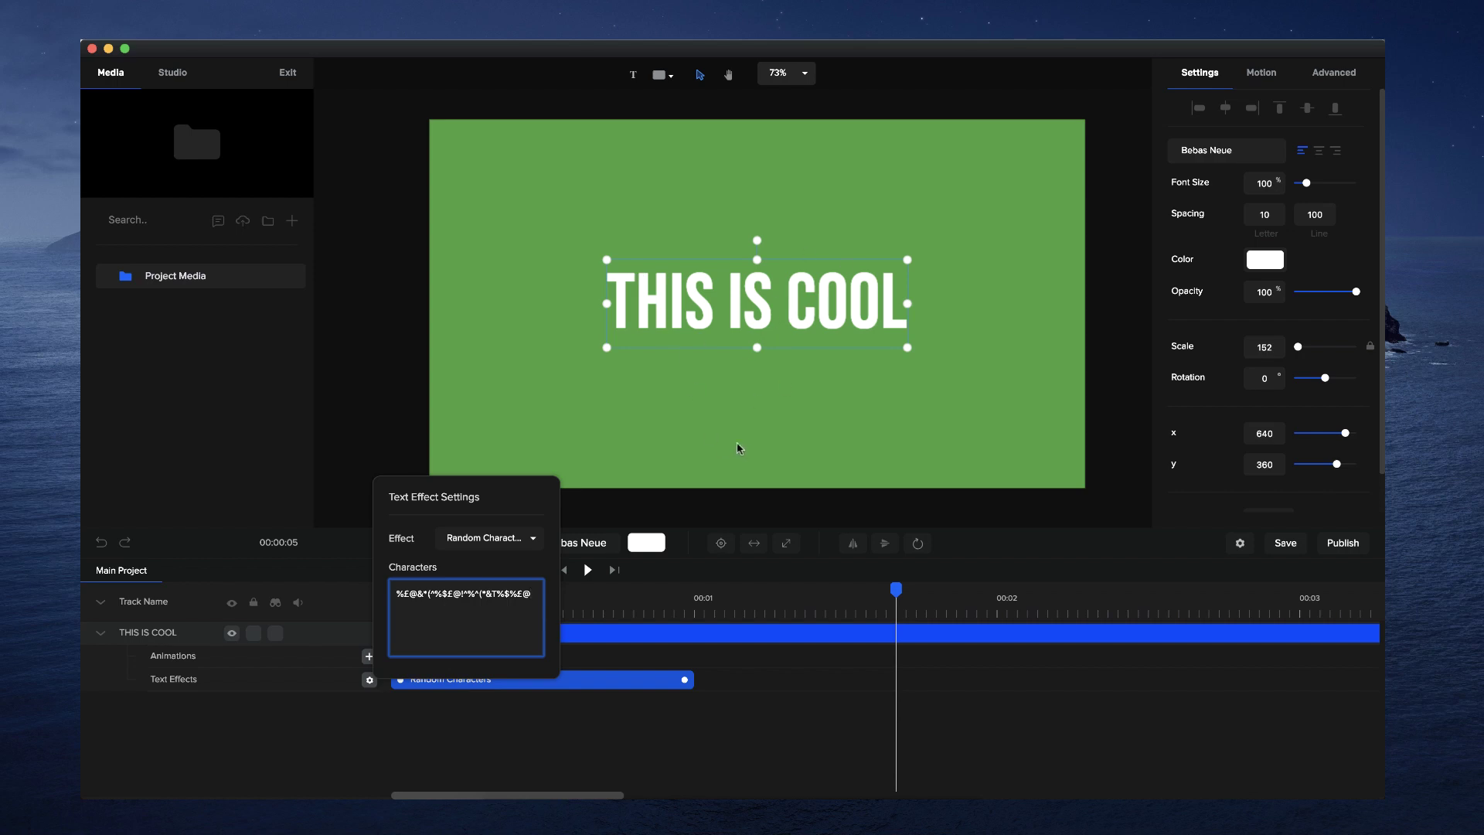
{"action": "left_click", "coordinate": [737, 443]}
{"action": "left_click", "coordinate": [563, 570]}
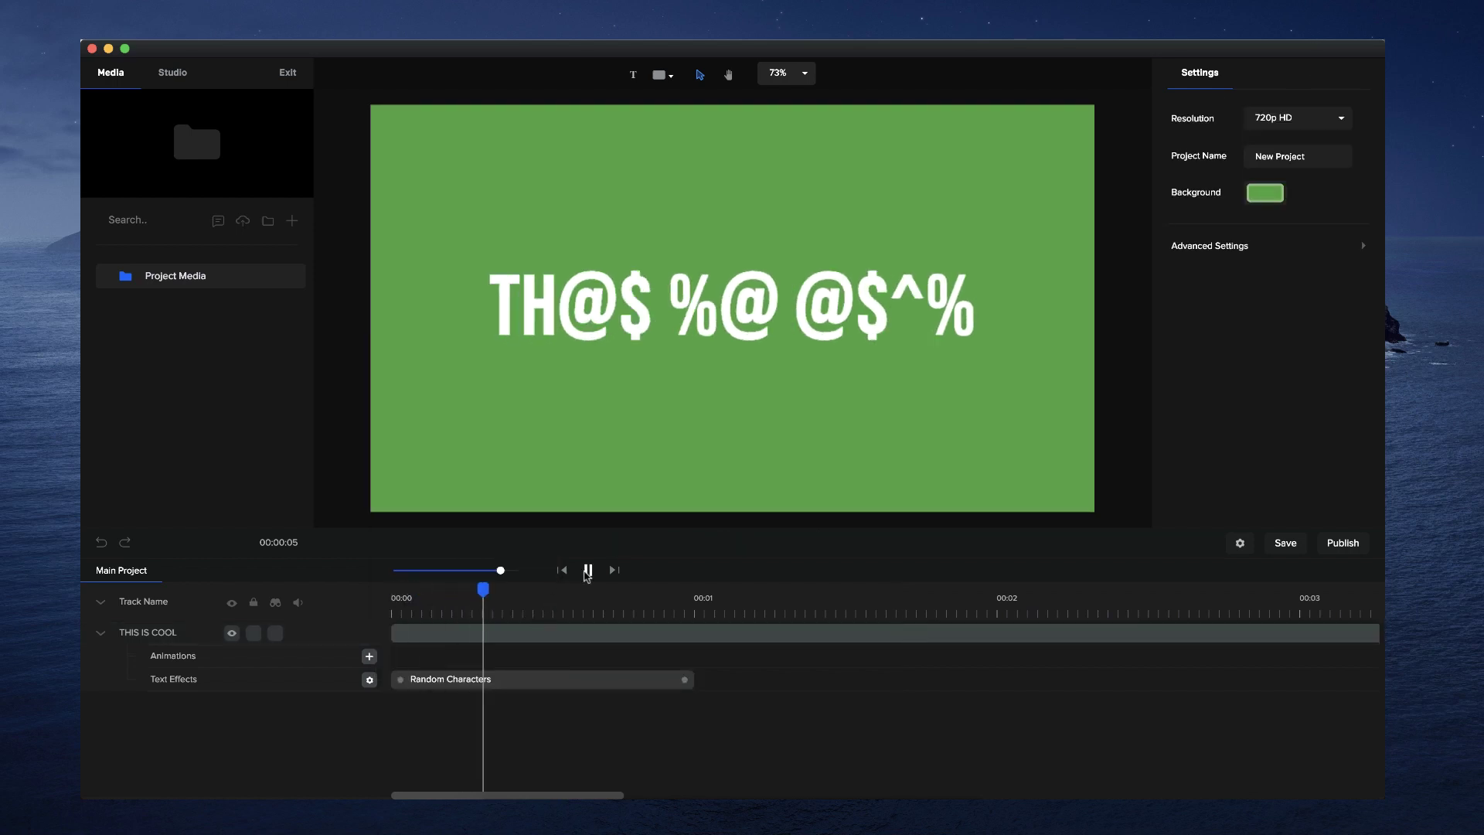
{"action": "left_click", "coordinate": [587, 569]}
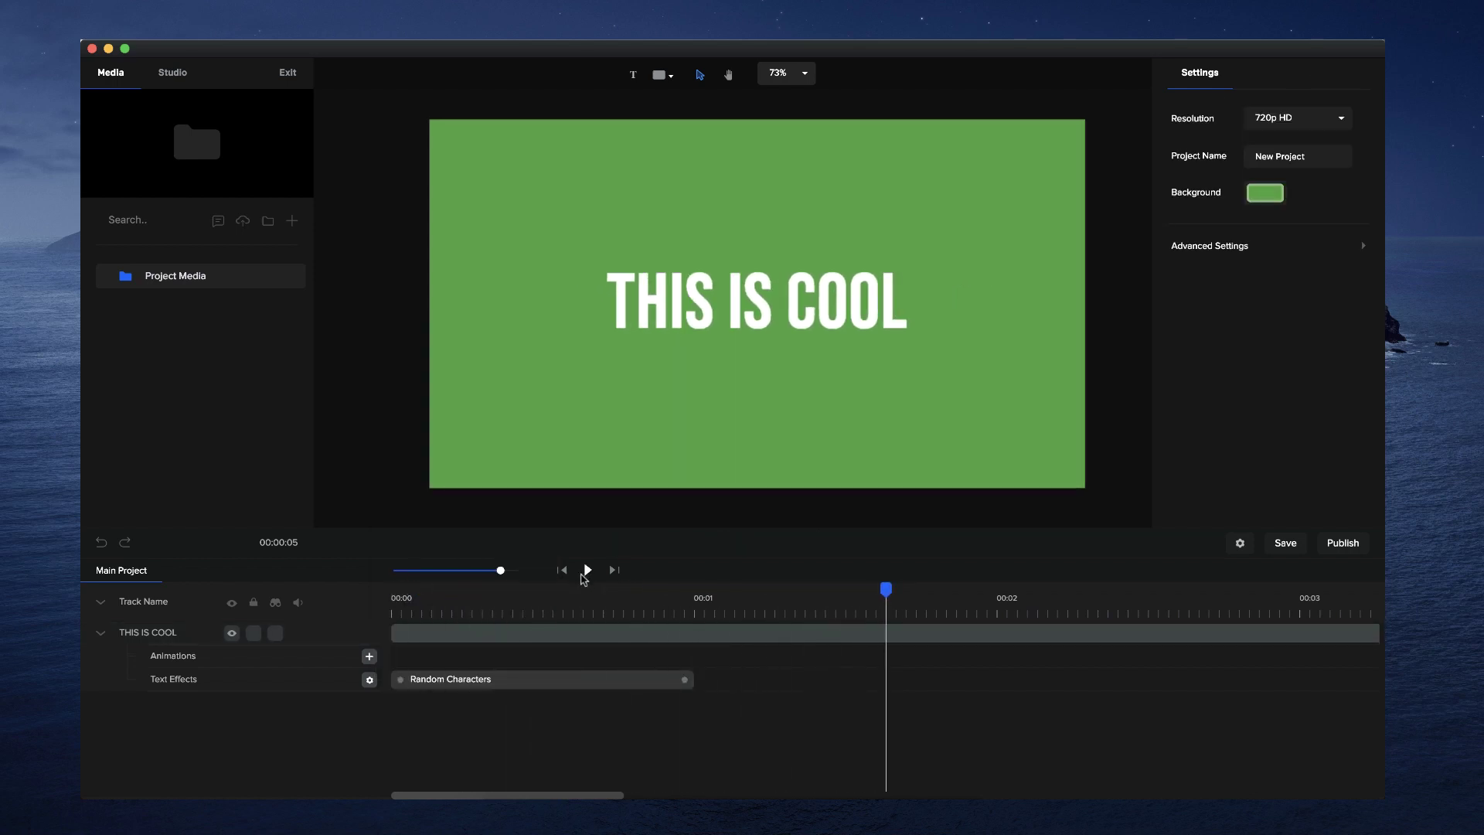
Change the character set again to digits and letters like 187676r6r6 and preview.
{"action": "left_click", "coordinate": [499, 682]}
{"action": "left_click", "coordinate": [638, 634]}
{"action": "left_click", "coordinate": [370, 680]}
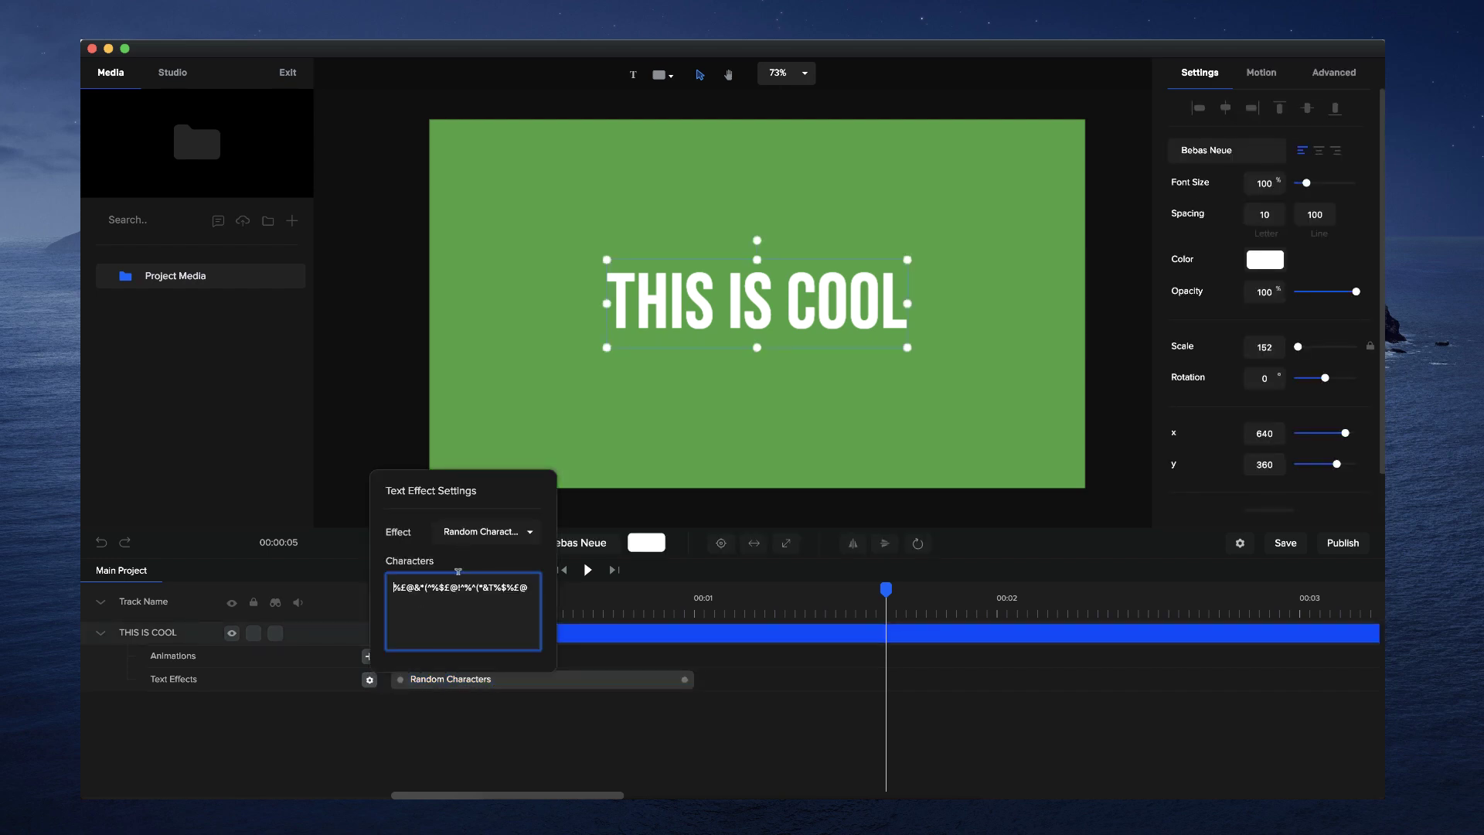
{"action": "double_click", "coordinate": [459, 588]}
{"action": "type", "text": "187676r6r9"}
{"action": "type", "text": "8w0er0i09"}
{"action": "left_click", "coordinate": [511, 696]}
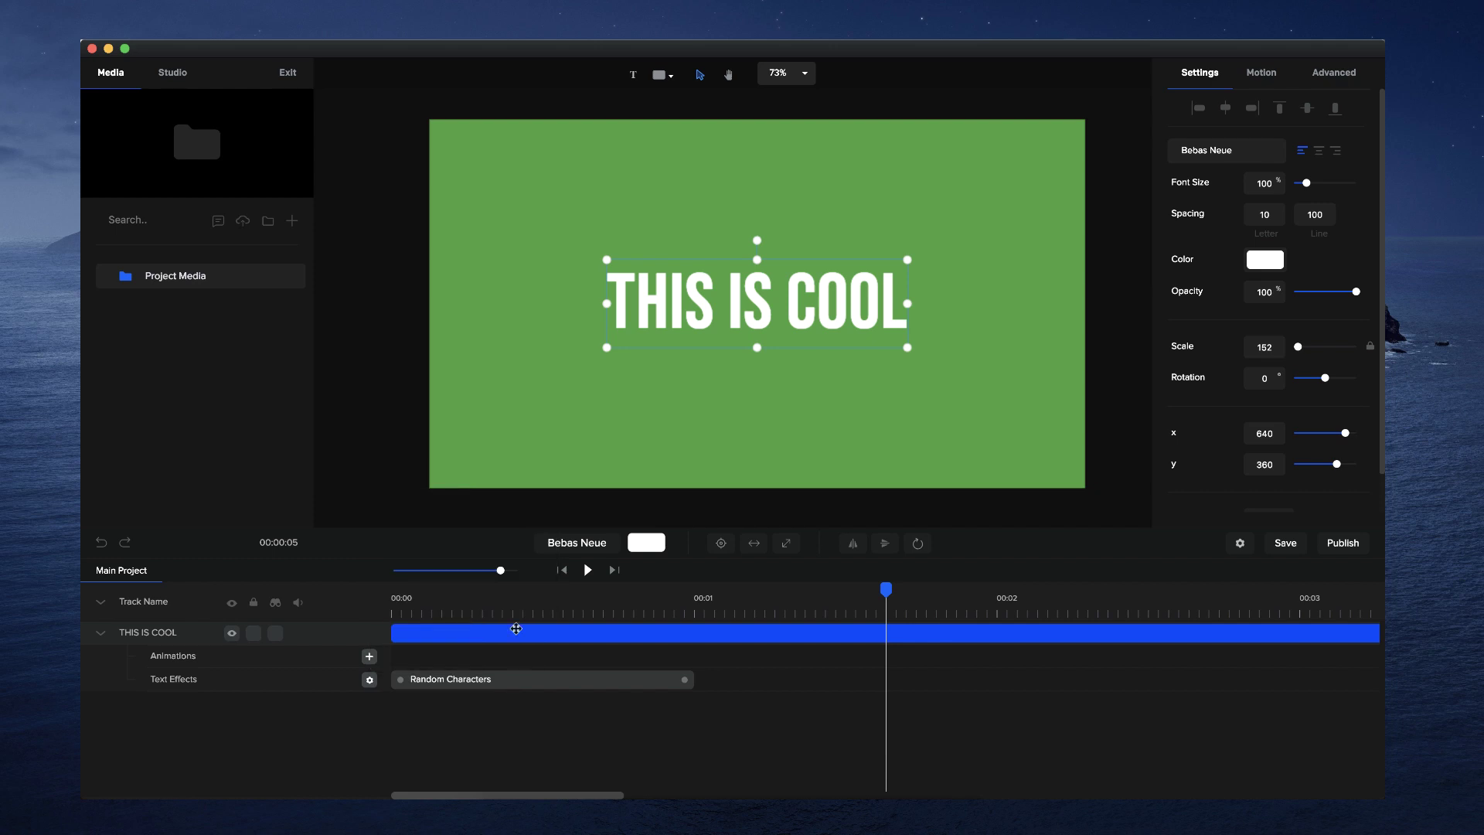
{"action": "left_click", "coordinate": [586, 569]}
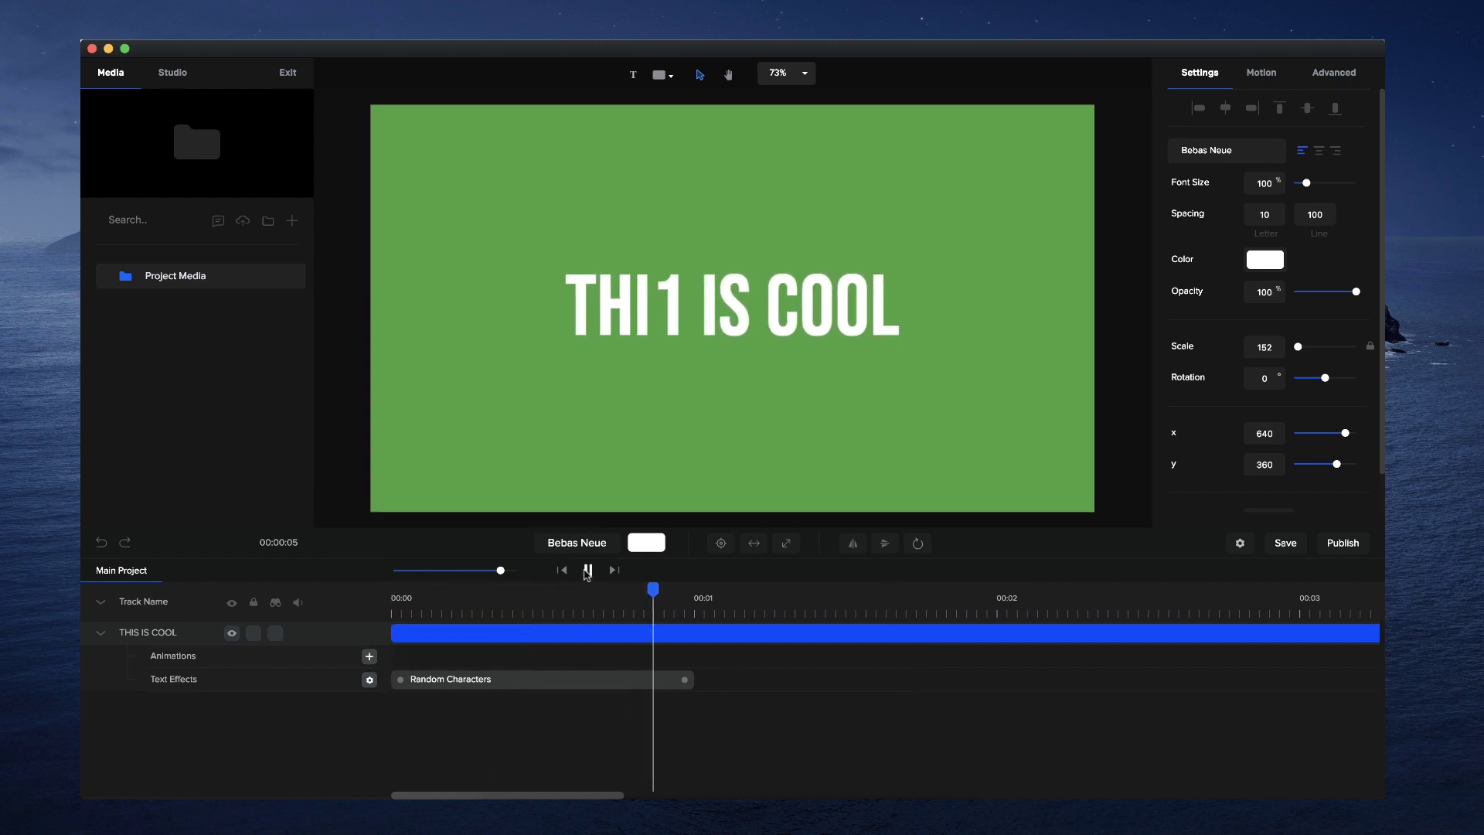
{"action": "scroll", "coordinate": [796, 354], "scroll_direction": "down", "scroll_amount": 2}
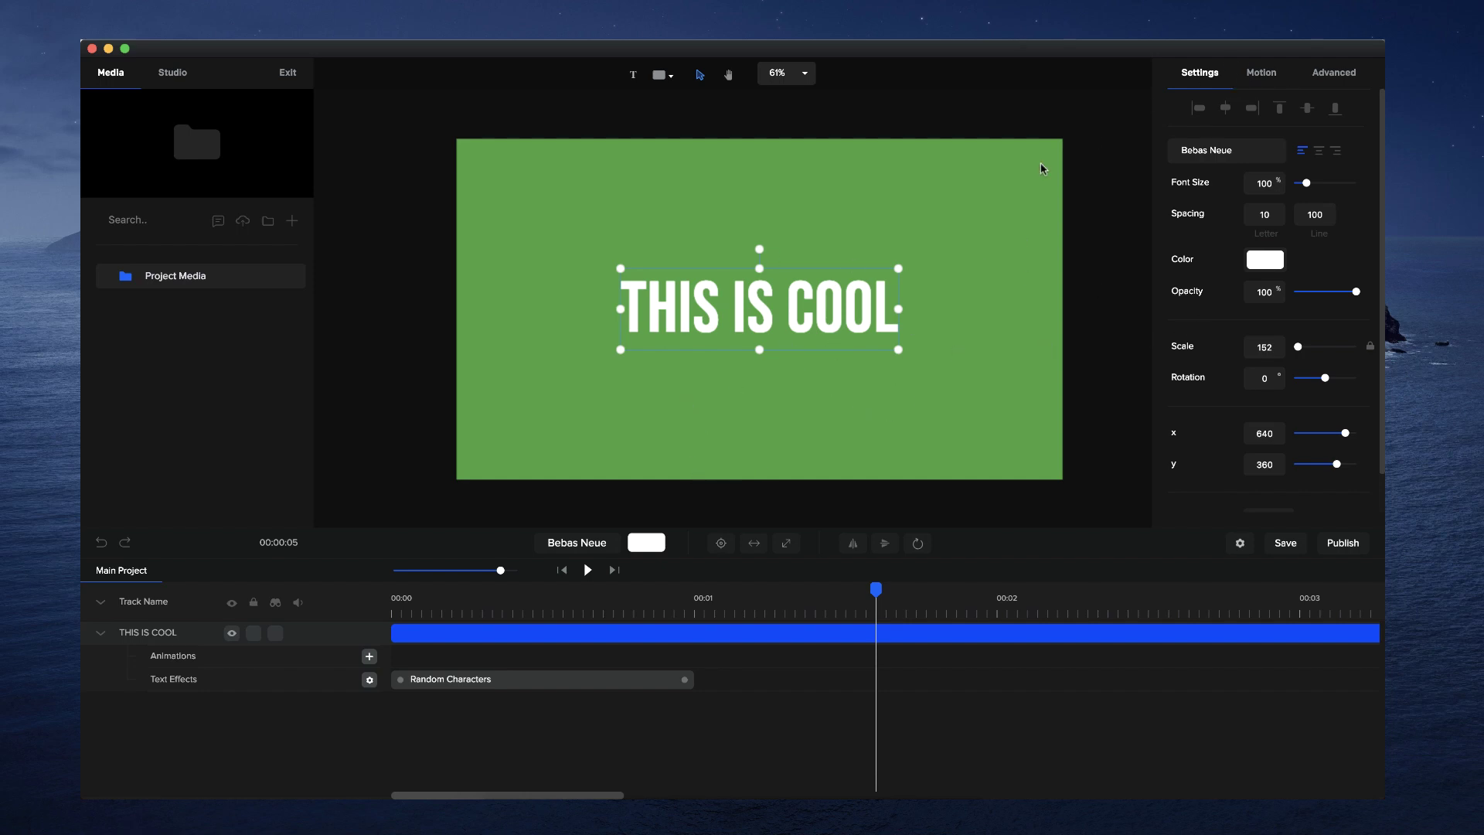
{"action": "scroll", "coordinate": [1209, 231], "scroll_direction": "down", "scroll_amount": 1}
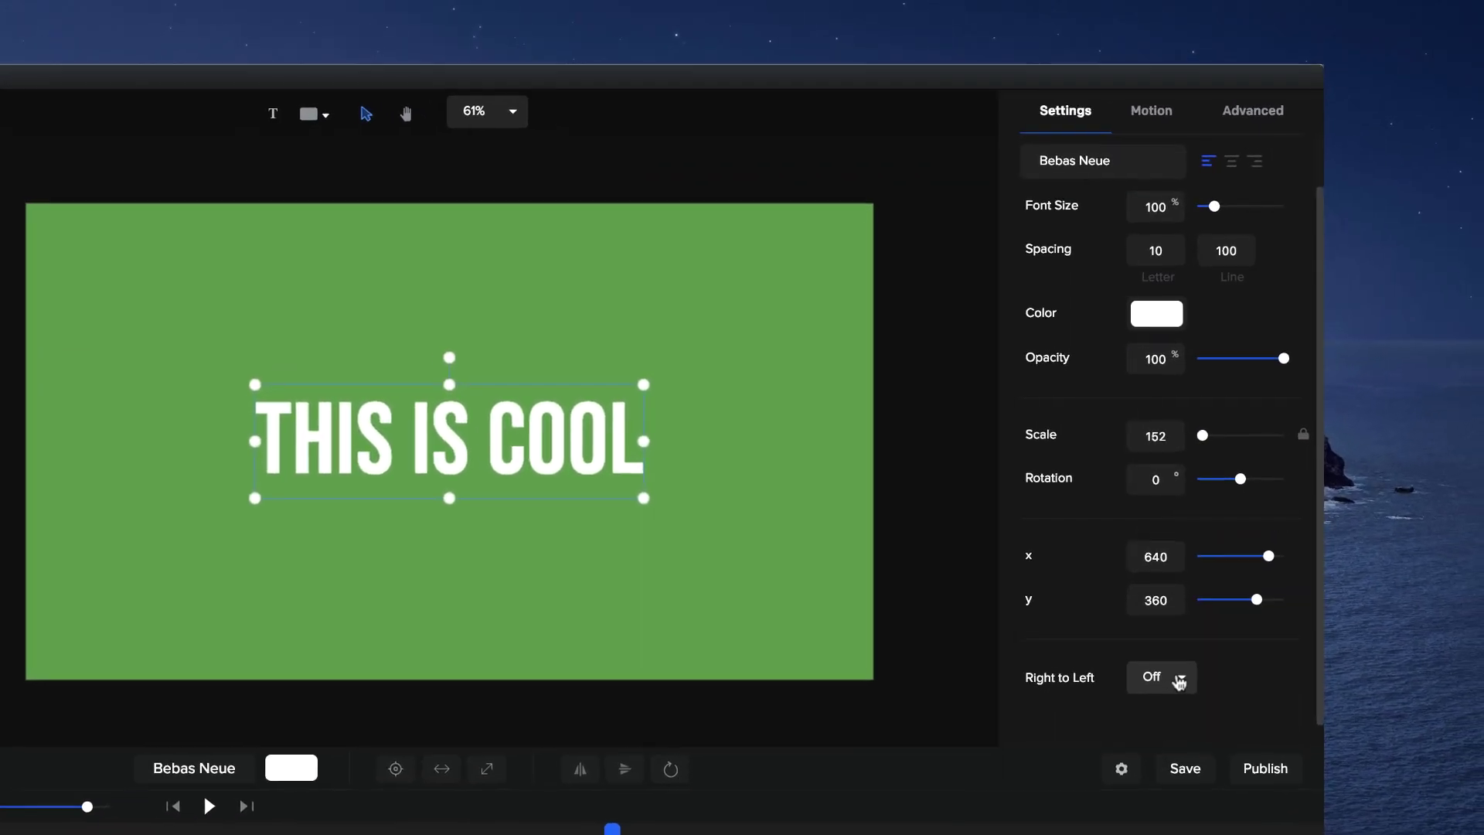
Turn Right to Left text on for the title and preview it reversed.
{"action": "left_click", "coordinate": [1150, 680]}
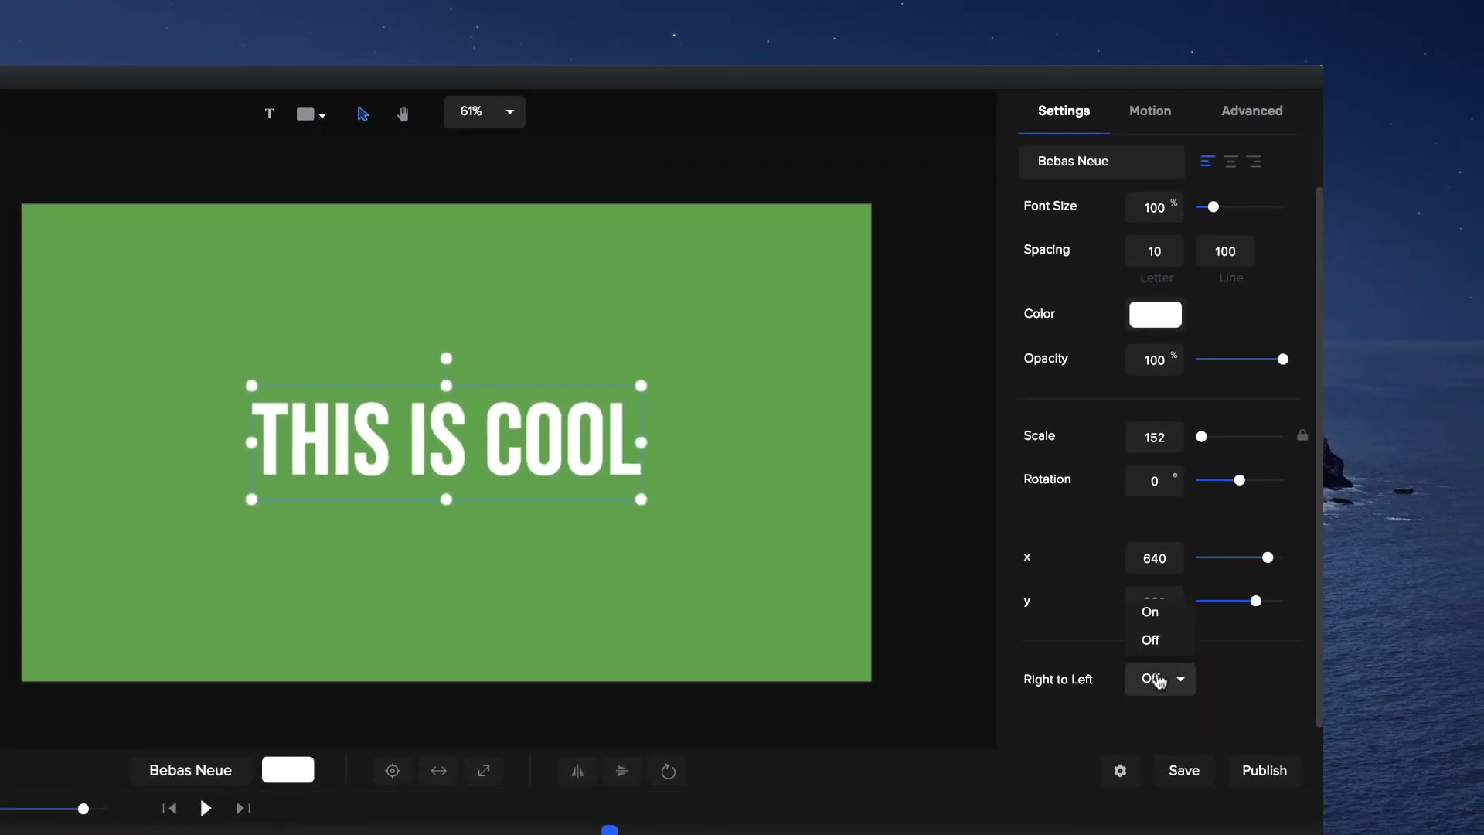
{"action": "left_click", "coordinate": [1150, 610]}
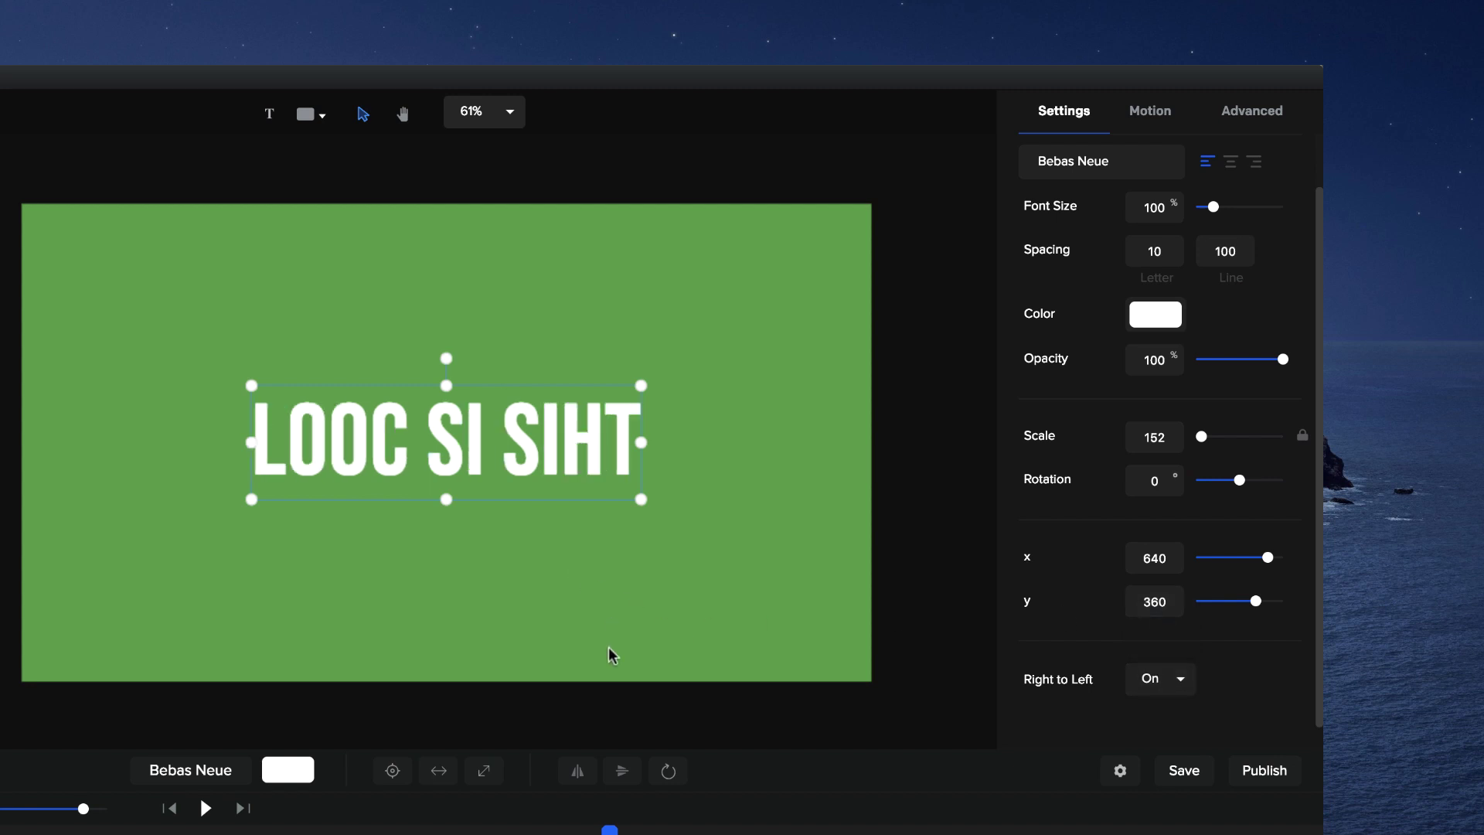
{"action": "key", "text": "space"}
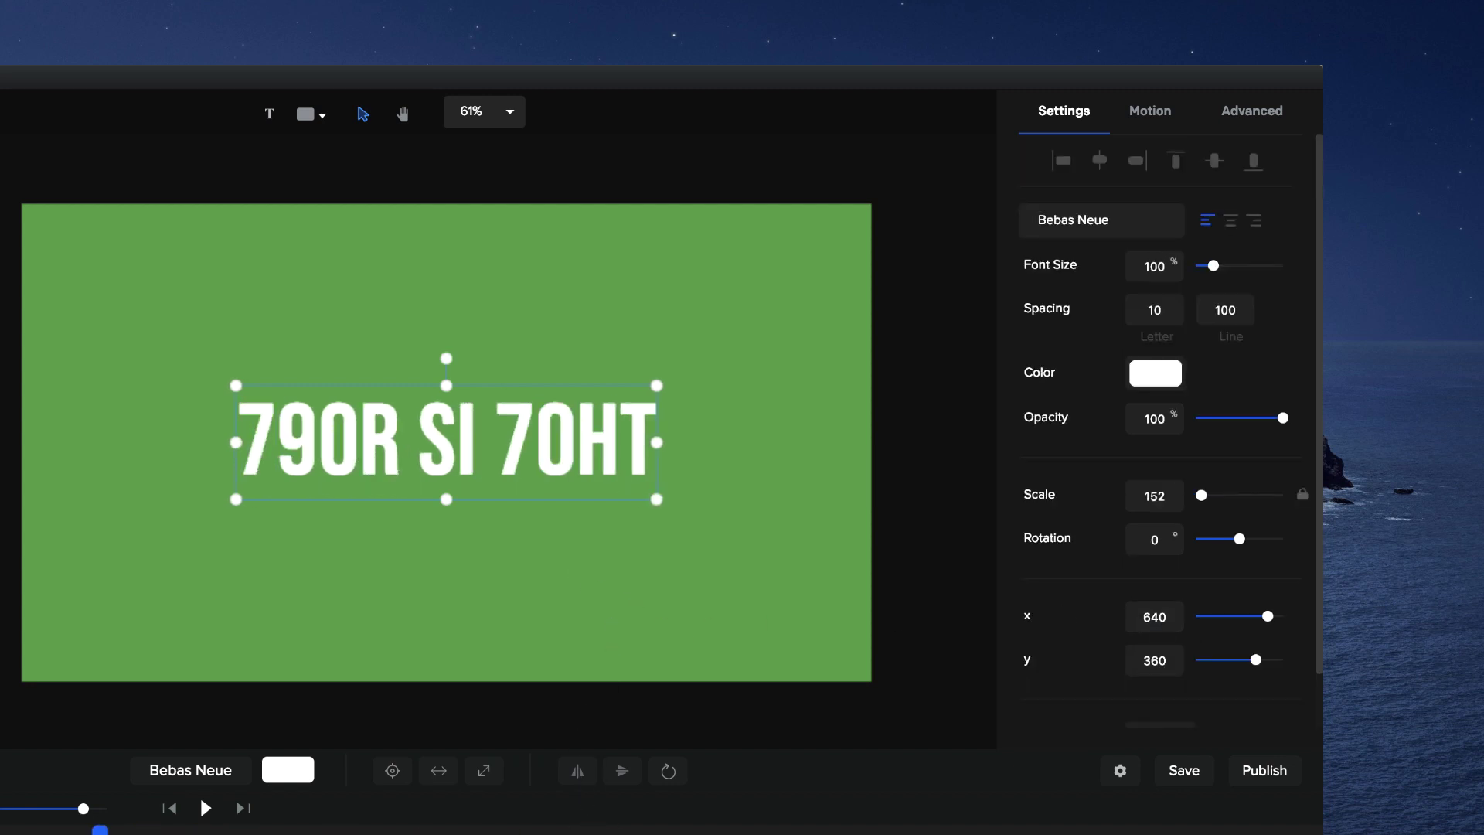
Change the title words to hello, now displayed as OLLEH.
{"action": "double_click", "coordinate": [494, 439]}
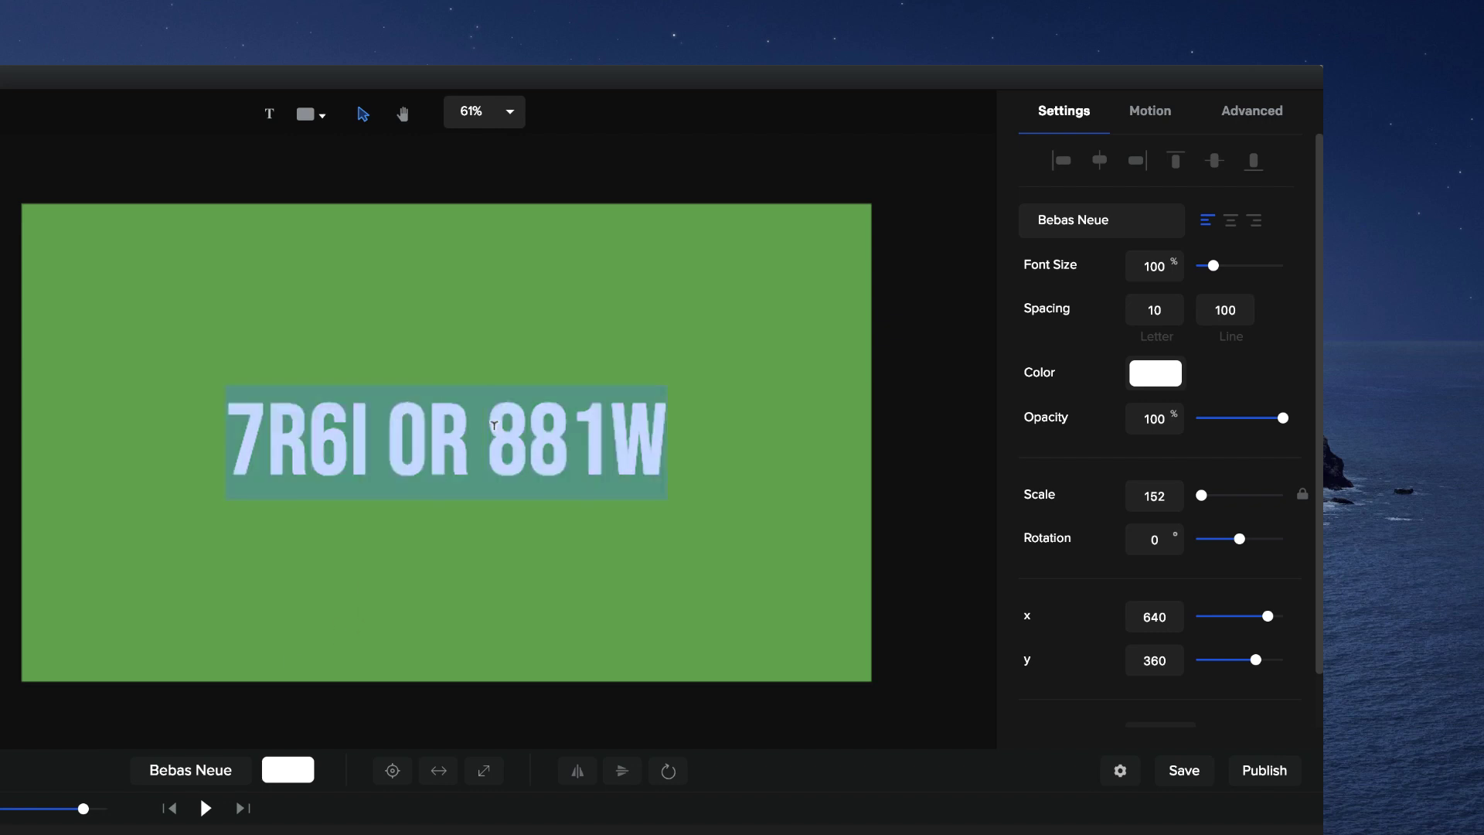
{"action": "type", "text": "HELLO"}
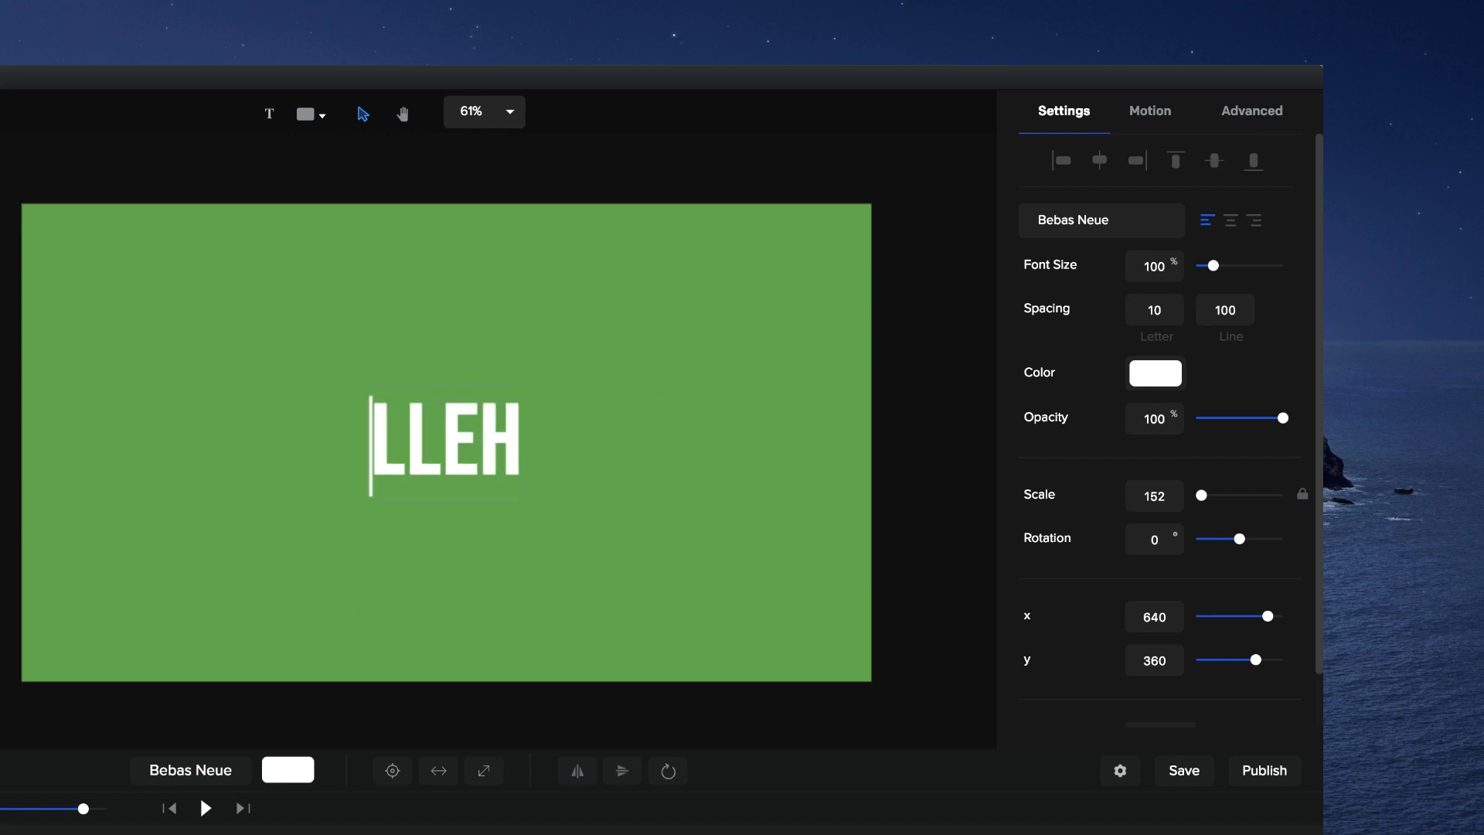
{"action": "left_click", "coordinate": [569, 466]}
{"action": "left_click", "coordinate": [499, 464]}
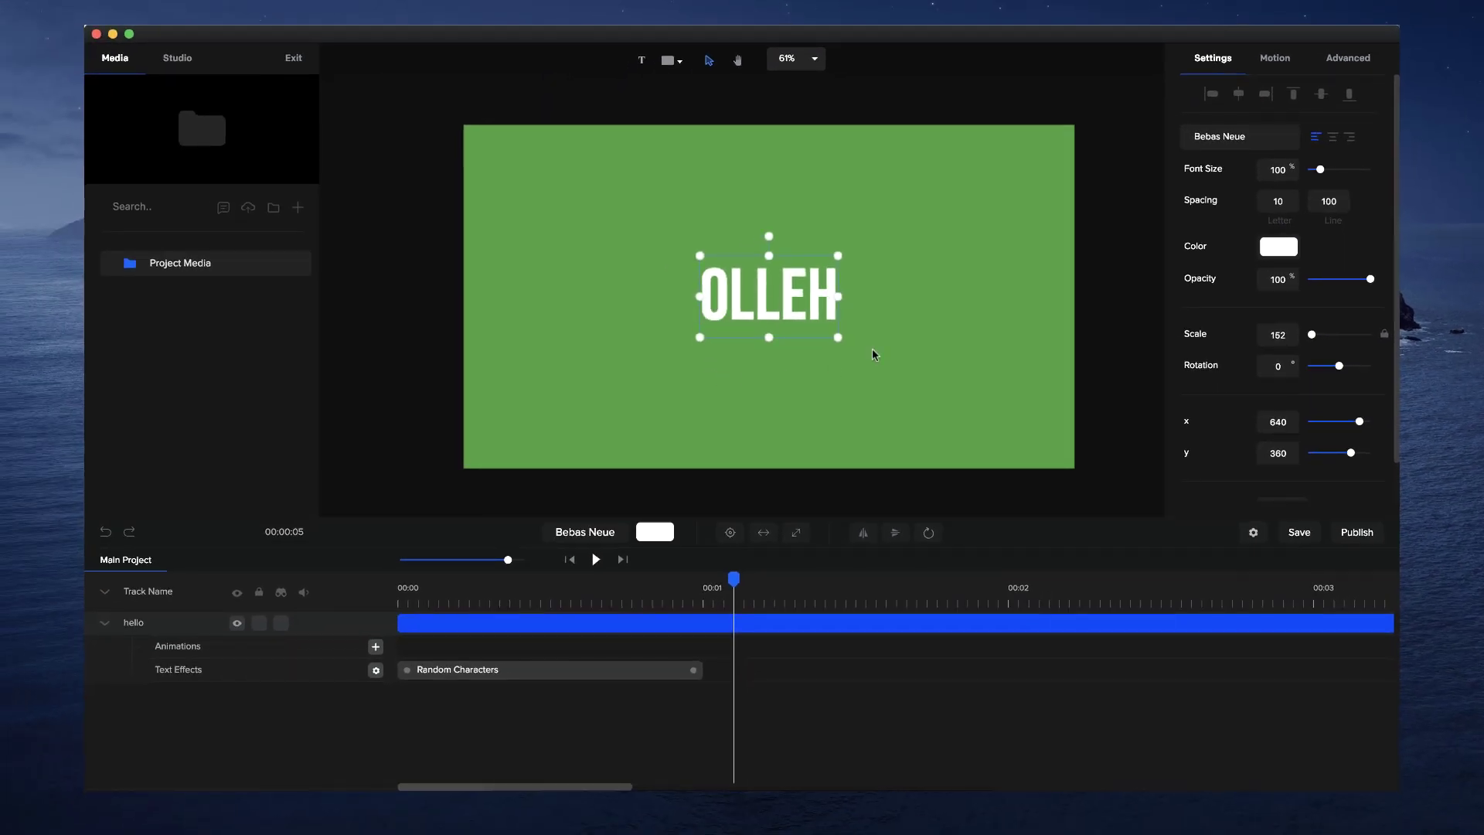
Delete the OLLEH text from the canvas, leaving the project empty.
{"action": "left_click_drag", "start_coordinate": [507, 561], "coordinate": [485, 562]}
{"action": "left_click_drag", "start_coordinate": [964, 283], "coordinate": [687, 378]}
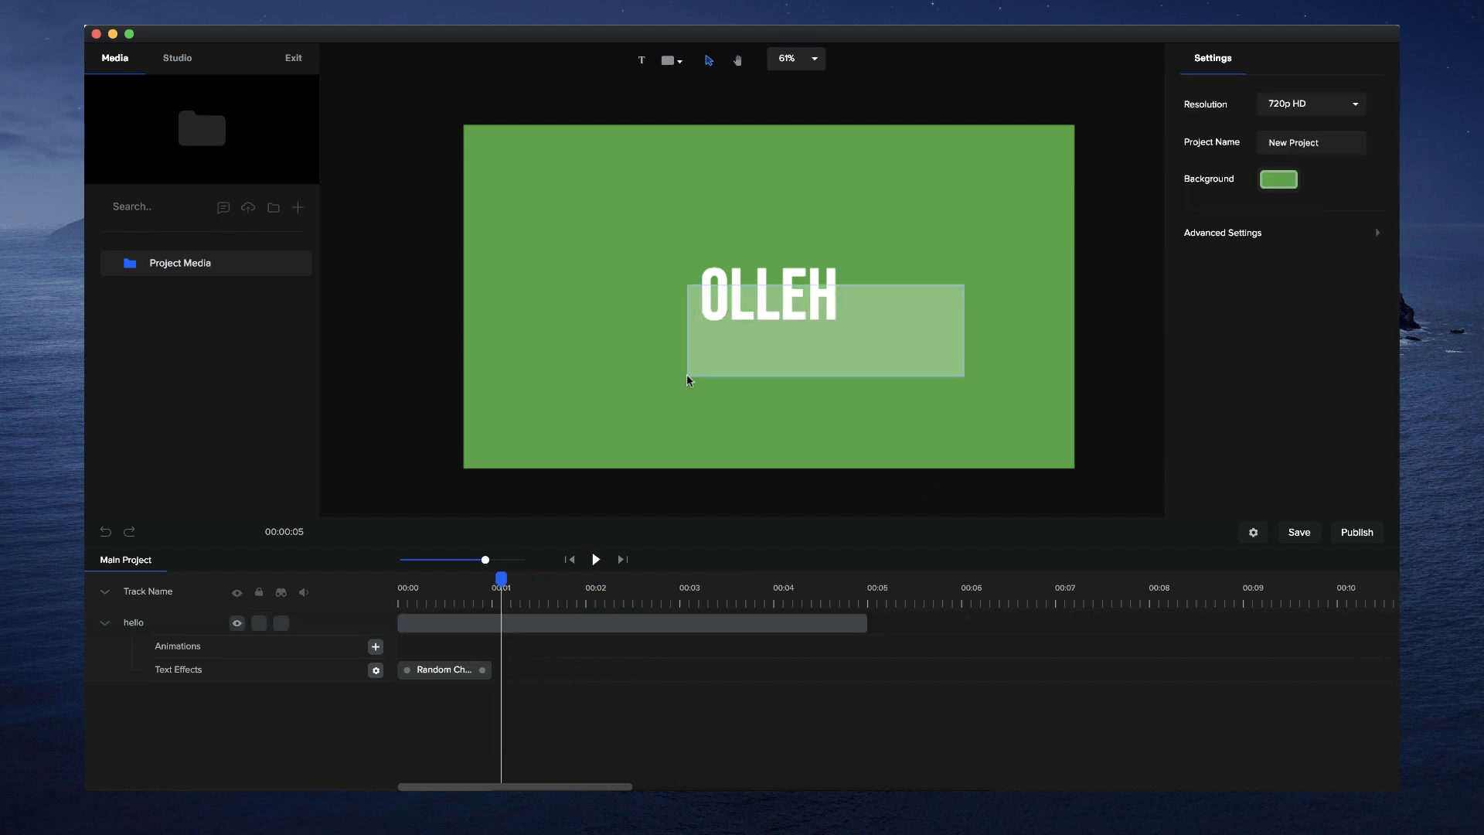
{"action": "key", "text": "BackSpace"}
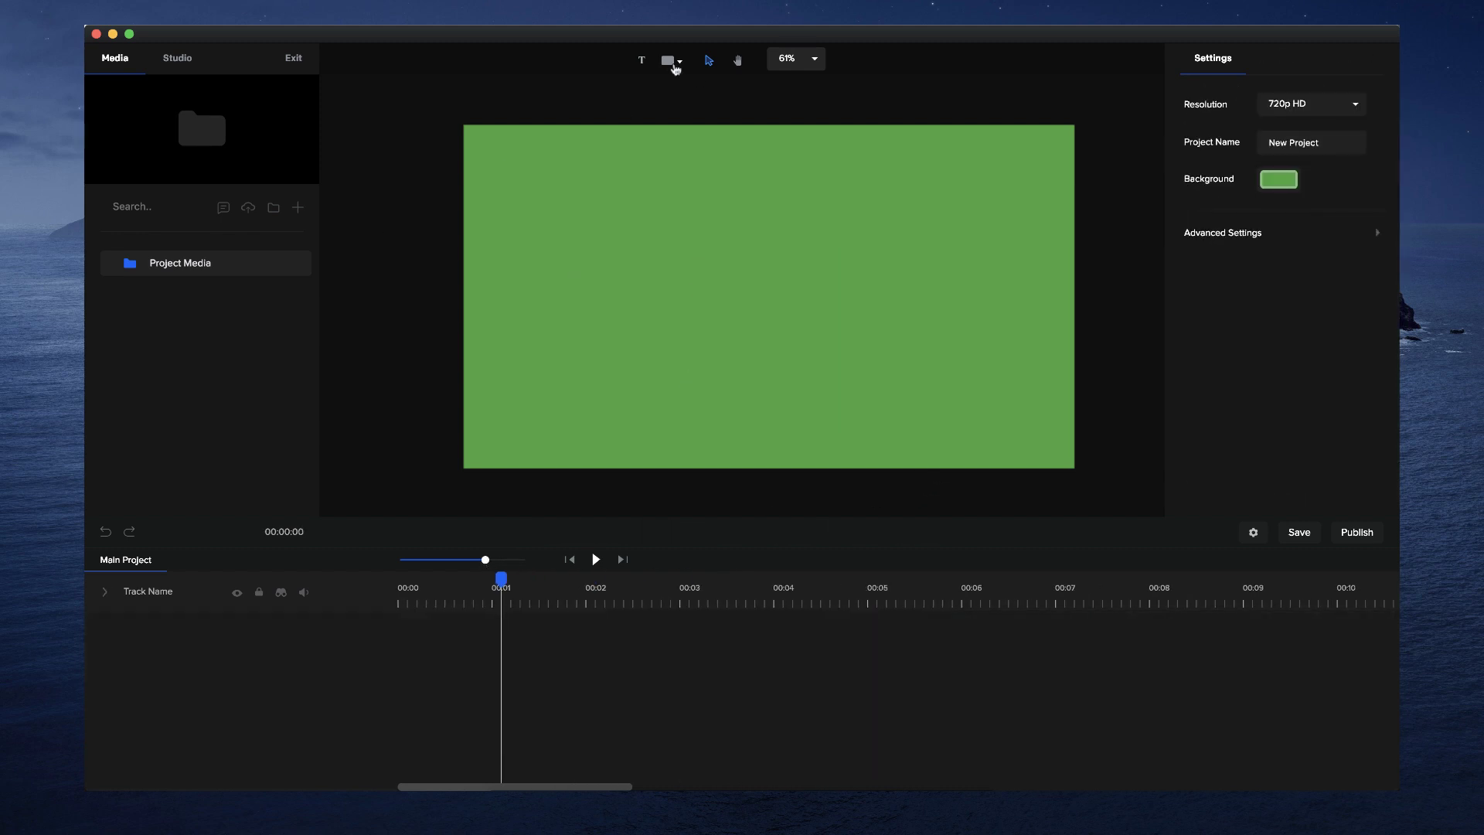
{"action": "left_click", "coordinate": [668, 60]}
{"action": "left_click", "coordinate": [1357, 533]}
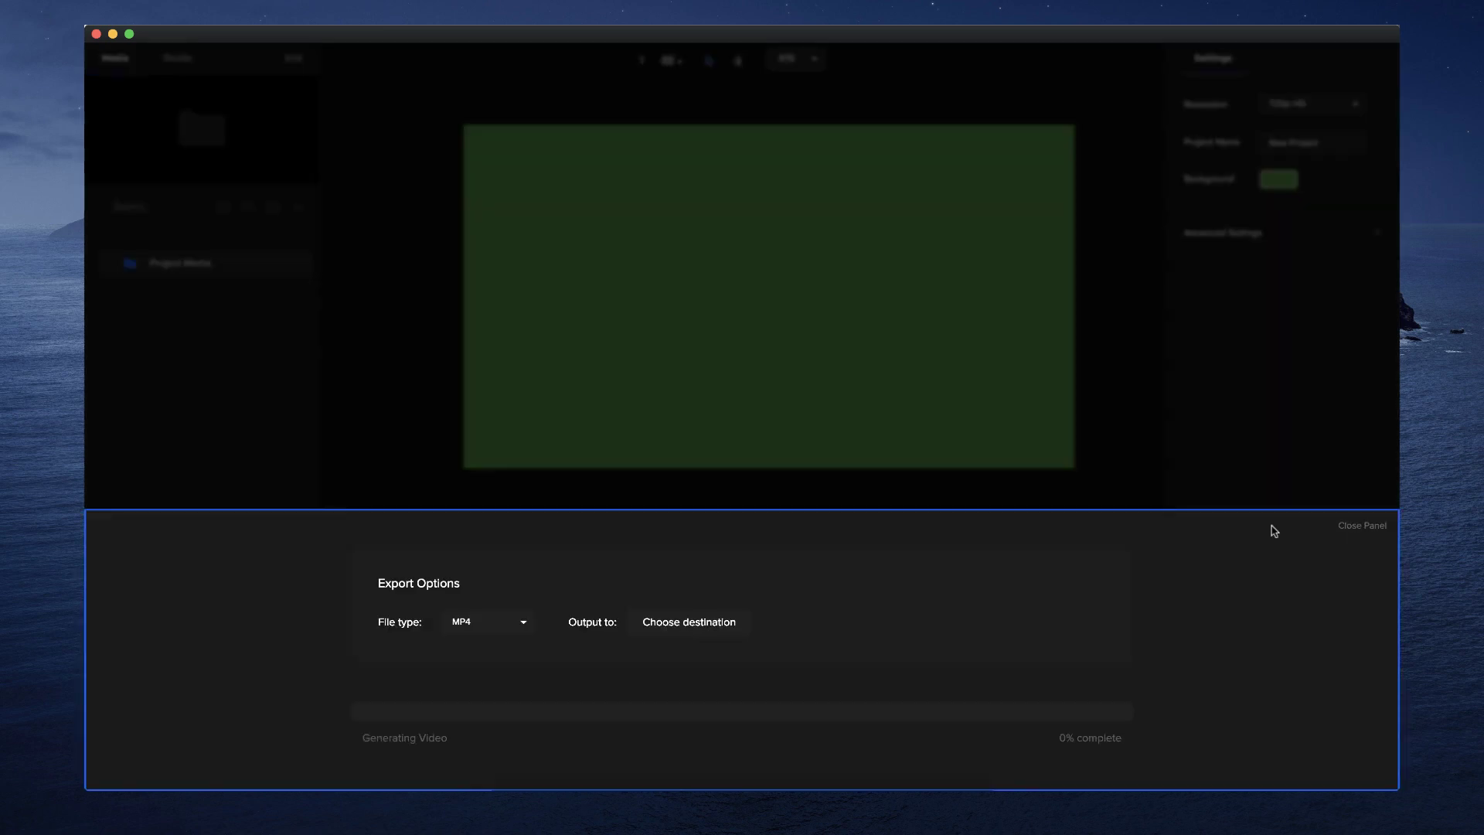
{"action": "left_click", "coordinate": [507, 623]}
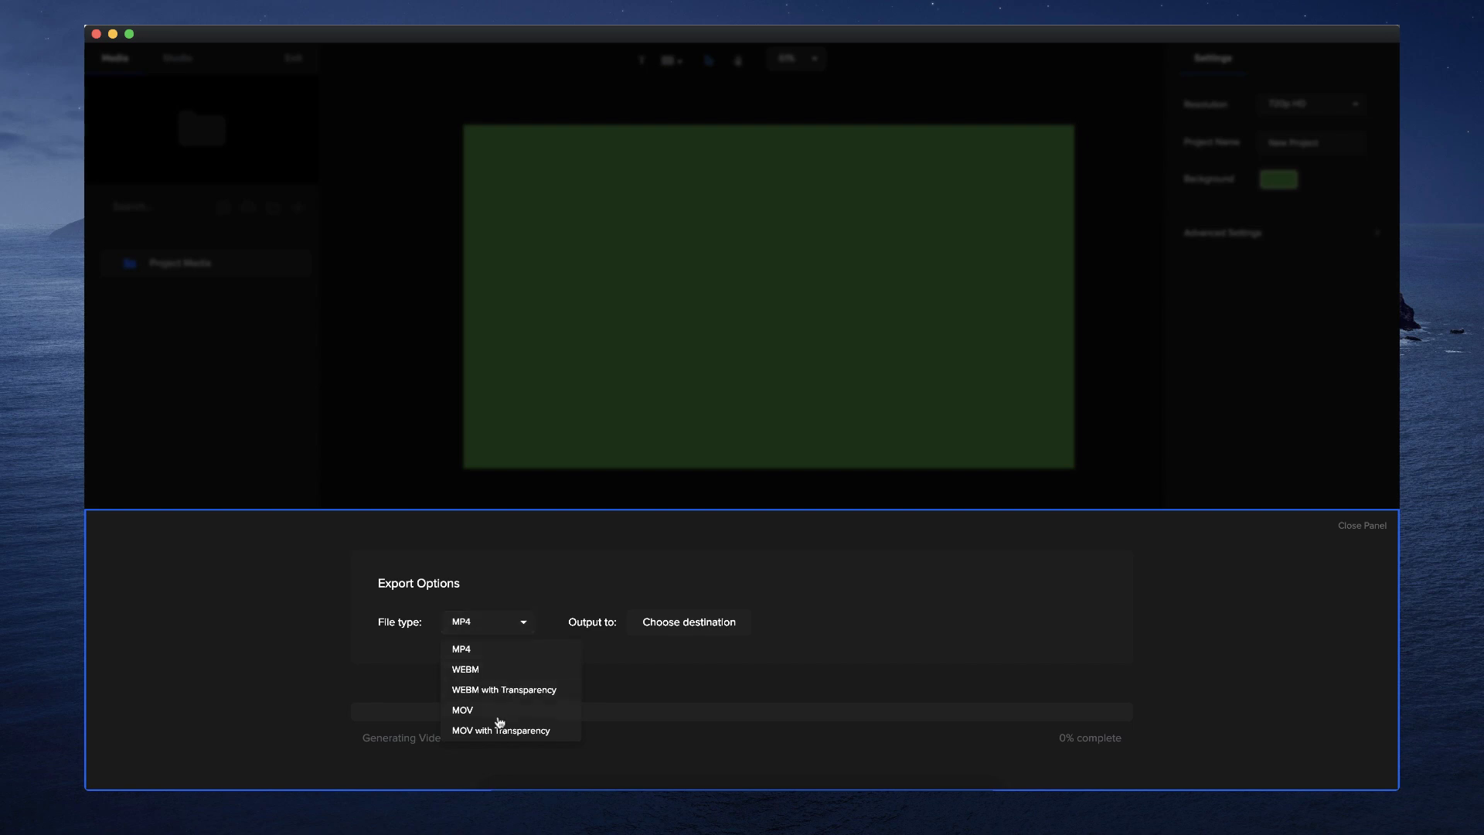
{"action": "left_click", "coordinate": [784, 529]}
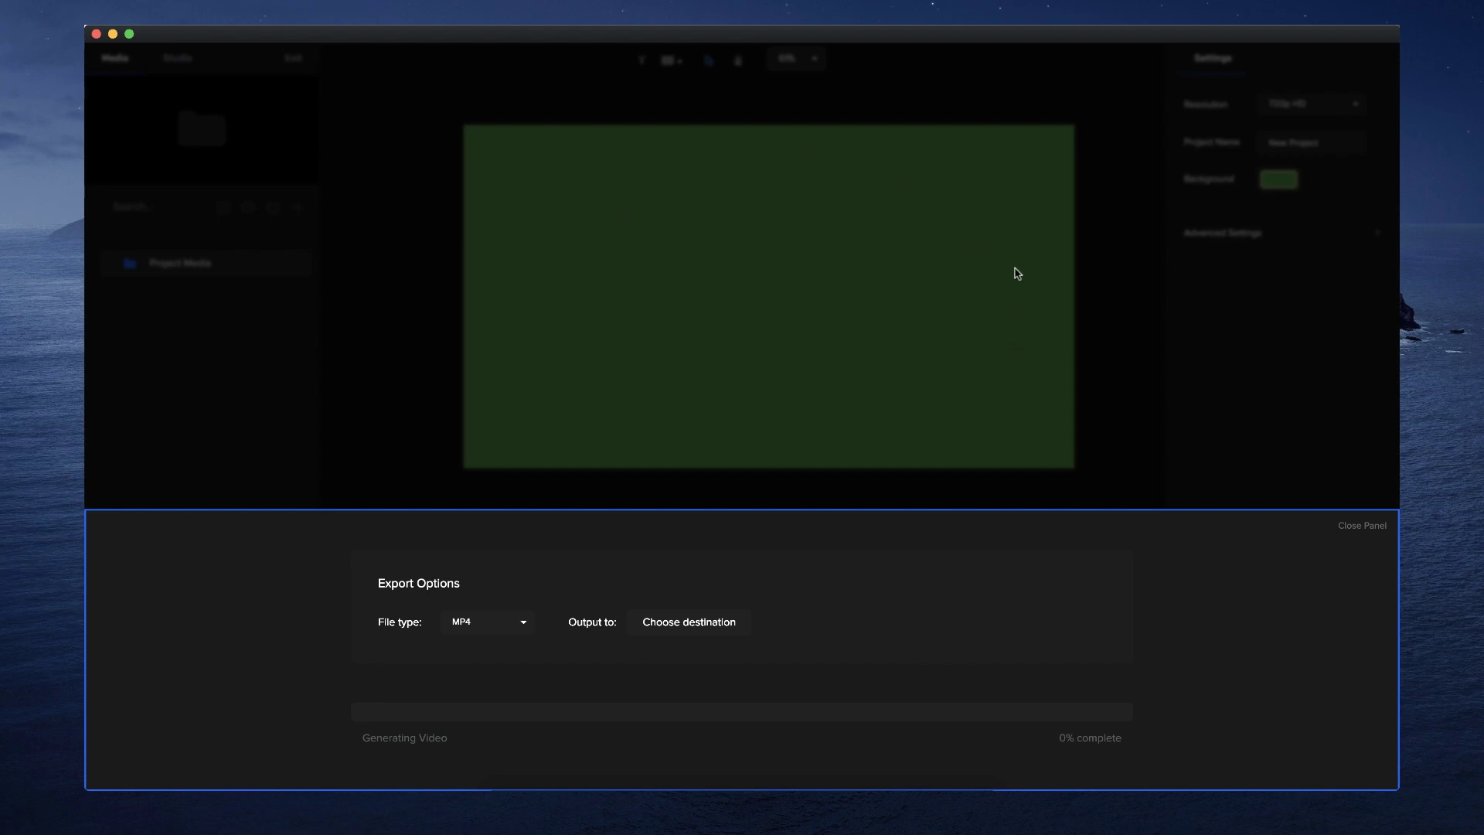
{"action": "left_click", "coordinate": [1346, 524]}
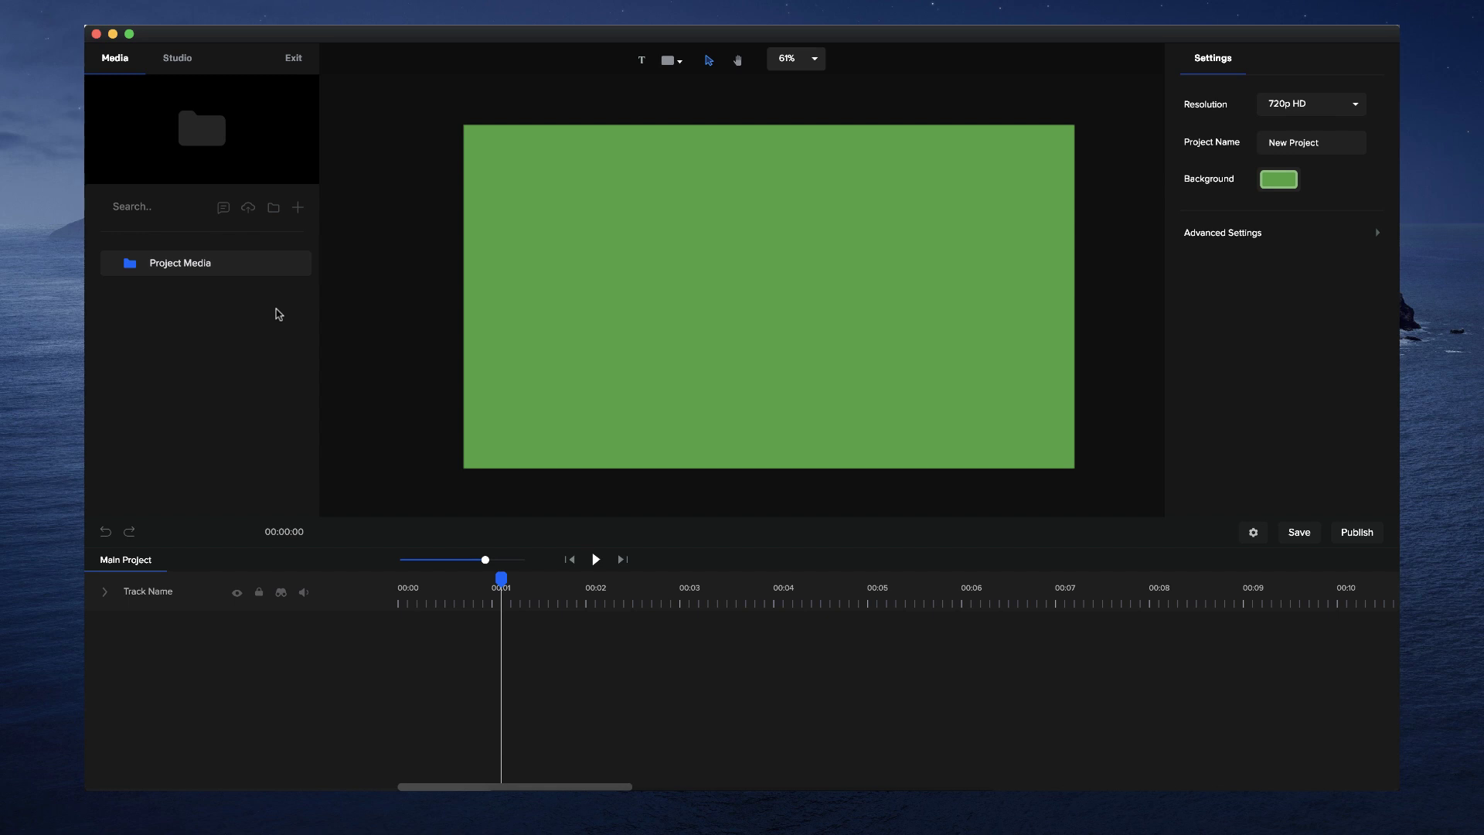
Bring up the Text to Speech dialog and activate its empty script box.
{"action": "left_click", "coordinate": [223, 206]}
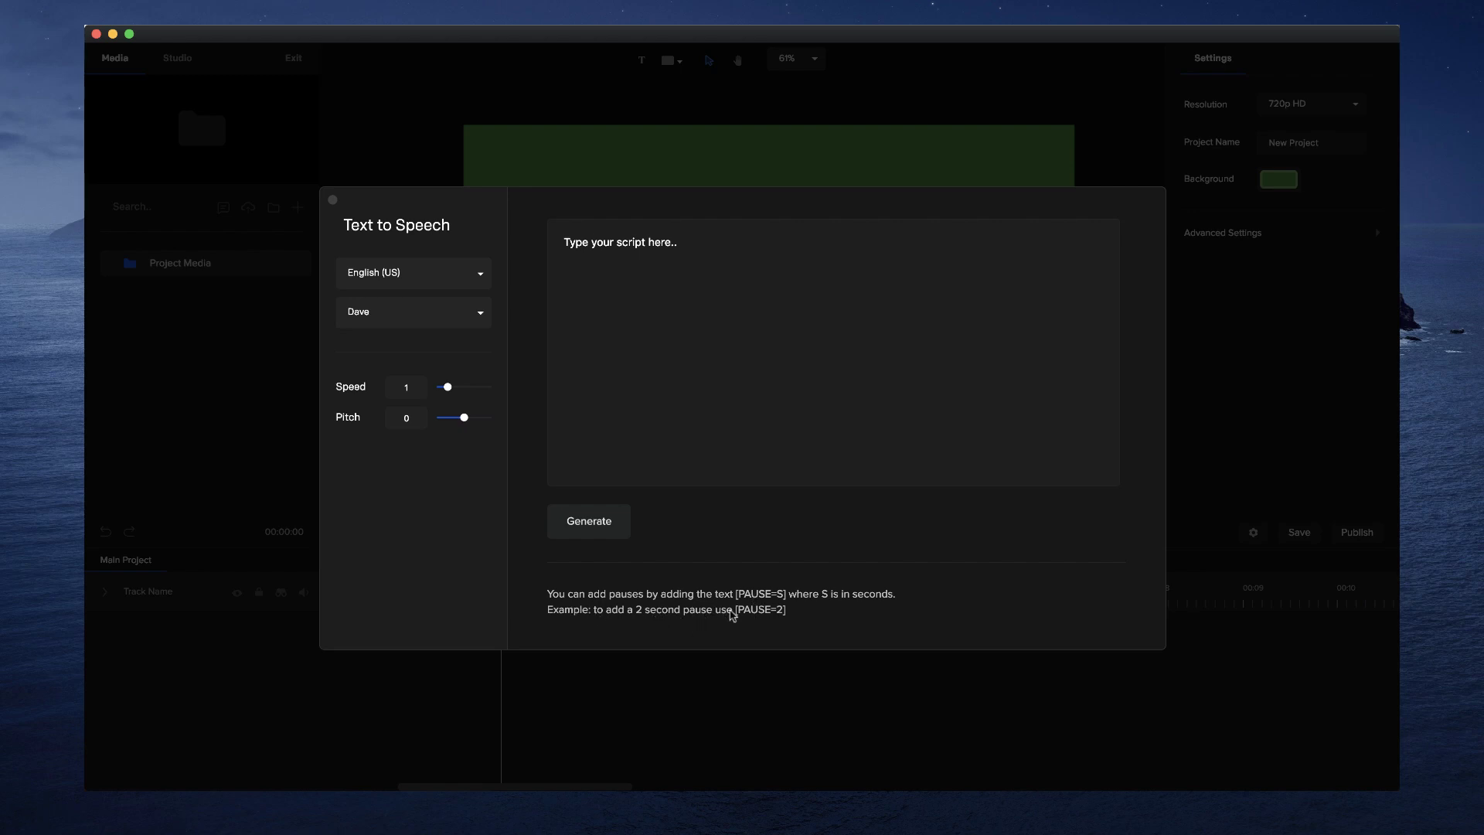
{"action": "left_click", "coordinate": [697, 245]}
{"action": "triple_click", "coordinate": [607, 241]}
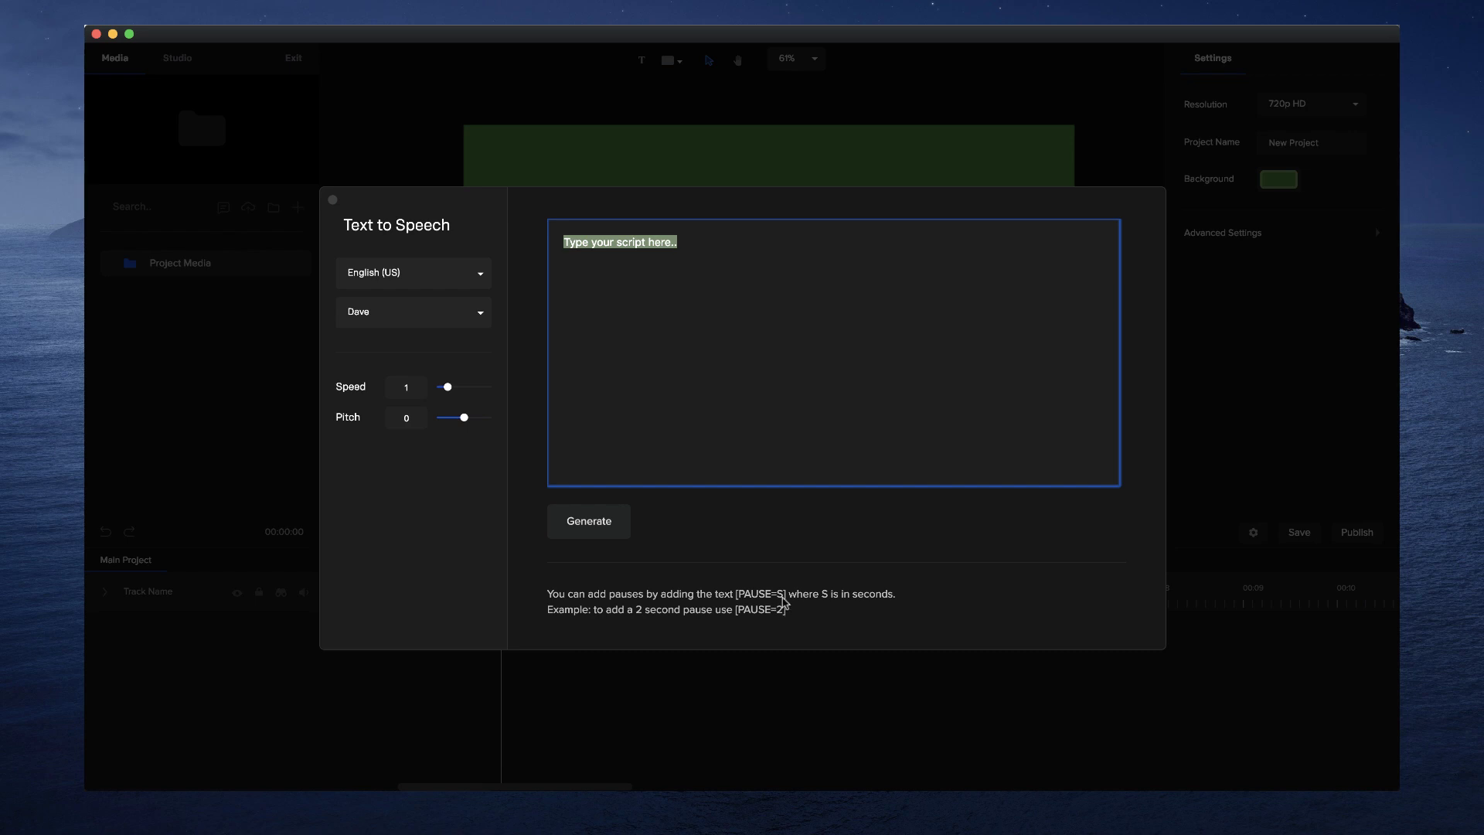
{"action": "left_click", "coordinate": [625, 311]}
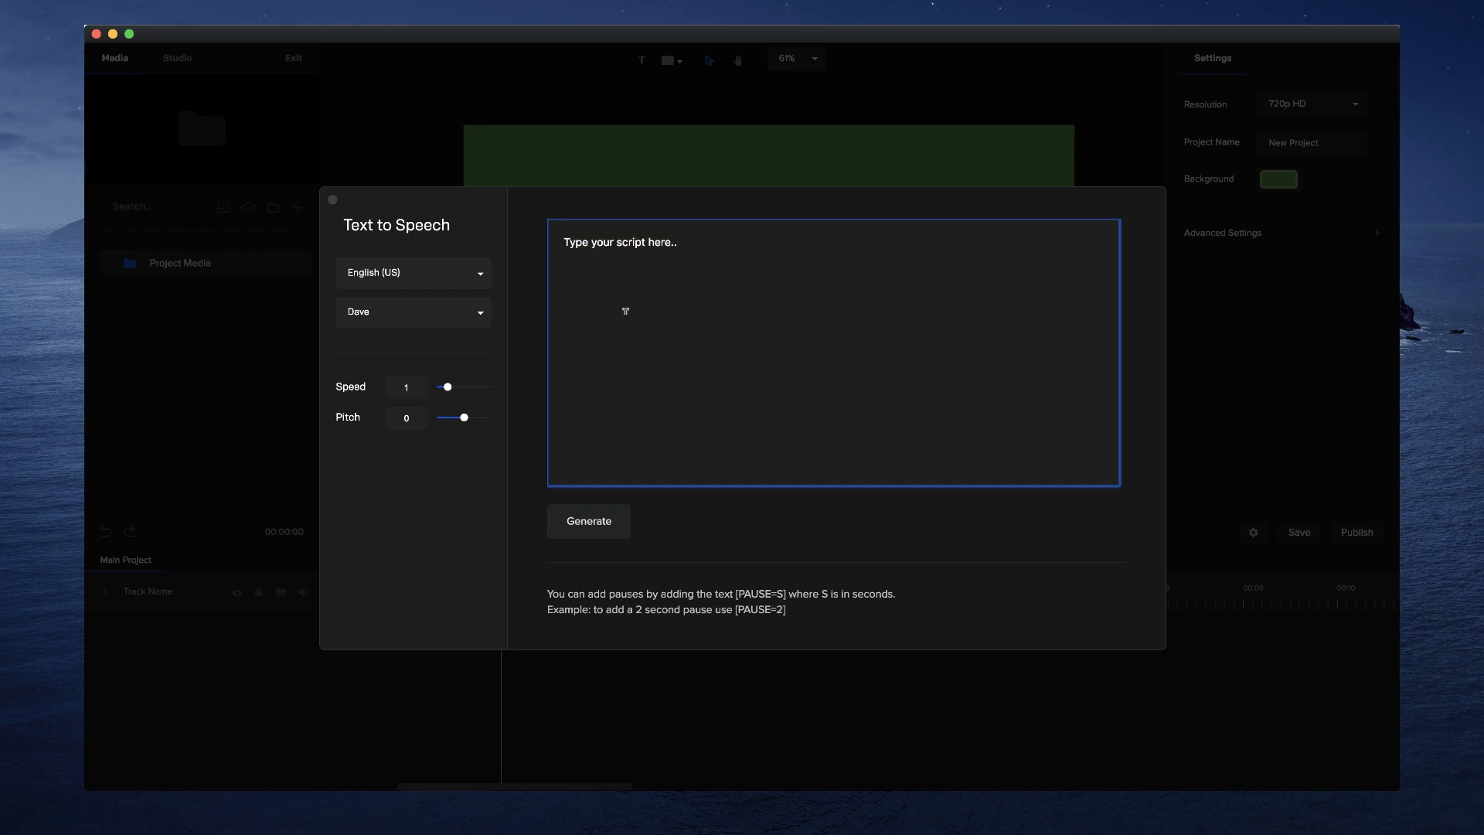